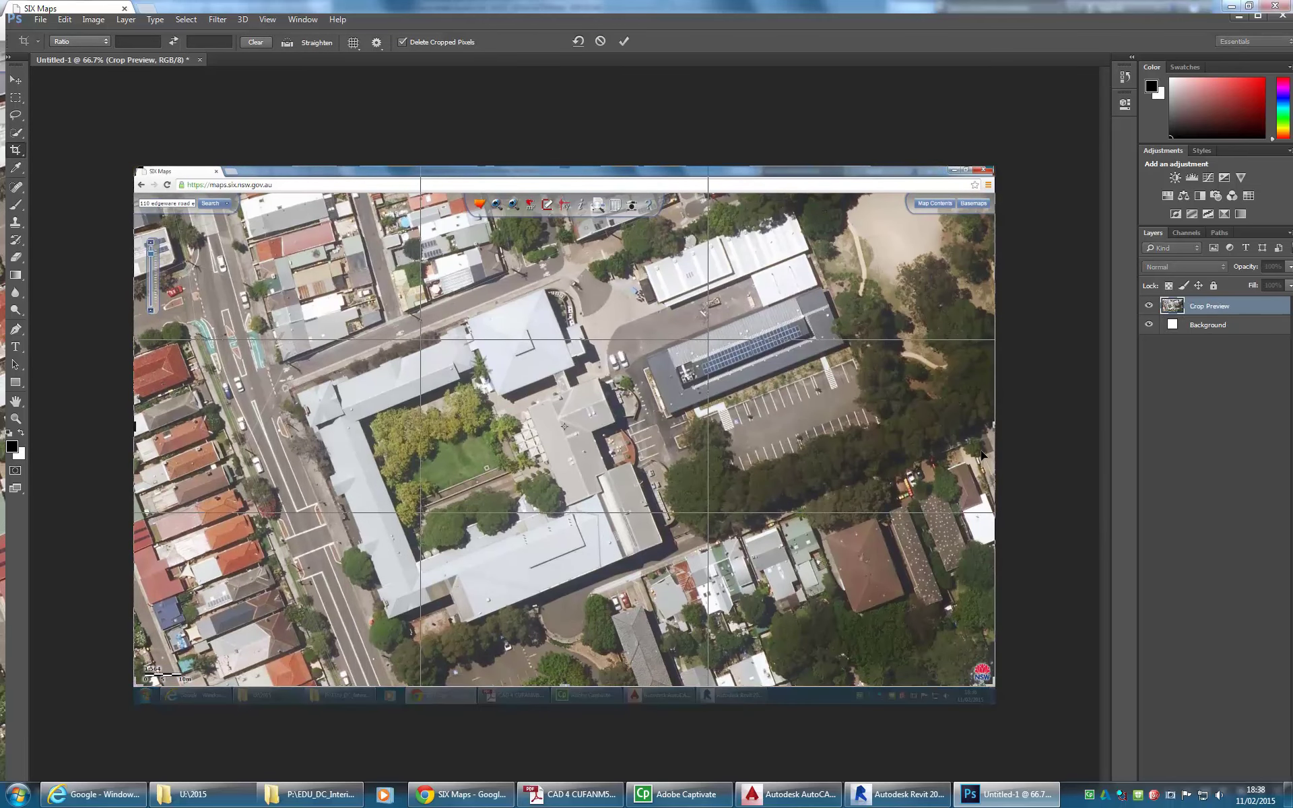
Trim the crop area to exclude the browser header and the strip with the NSW logo, and apply the crop
drag(993, 424, 957, 427)
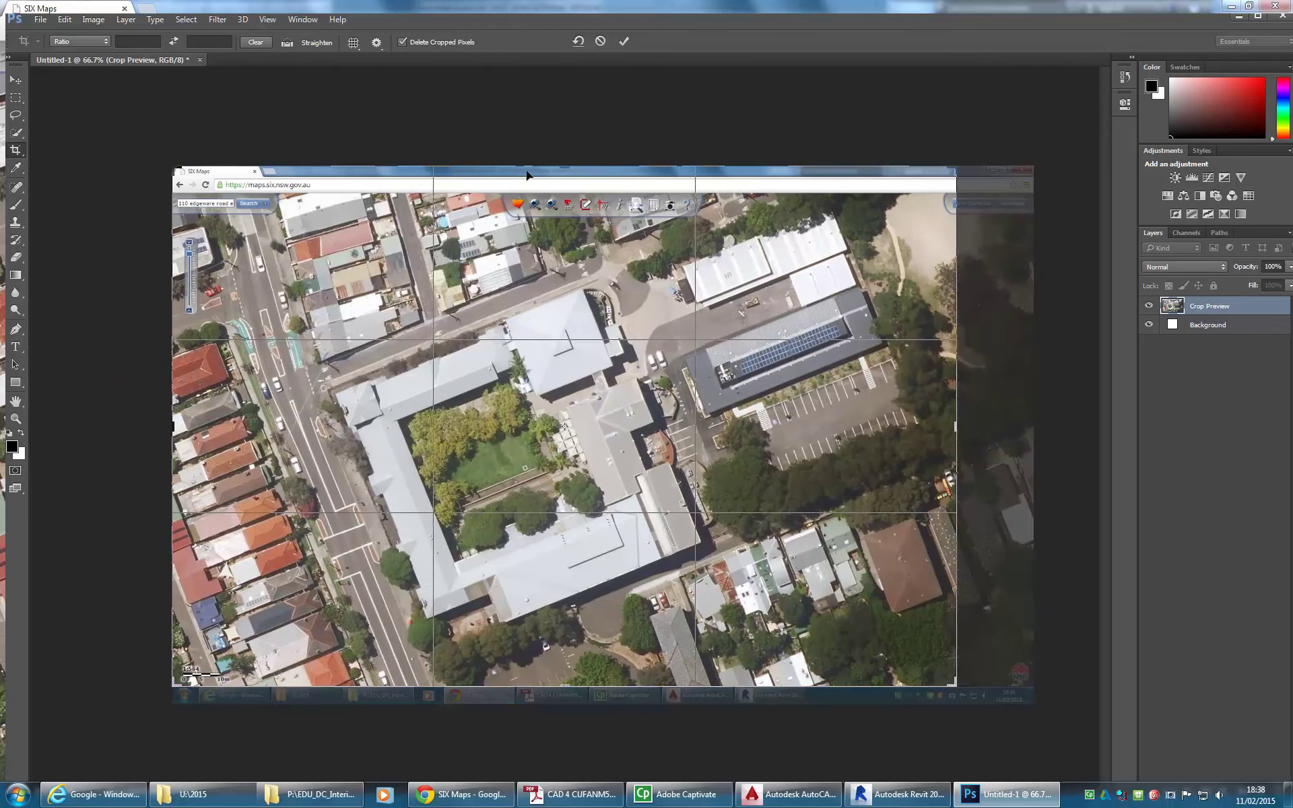
mouse_move(562, 167)
mouse_down()
mouse_move(564, 202)
mouse_move(569, 183)
mouse_up()
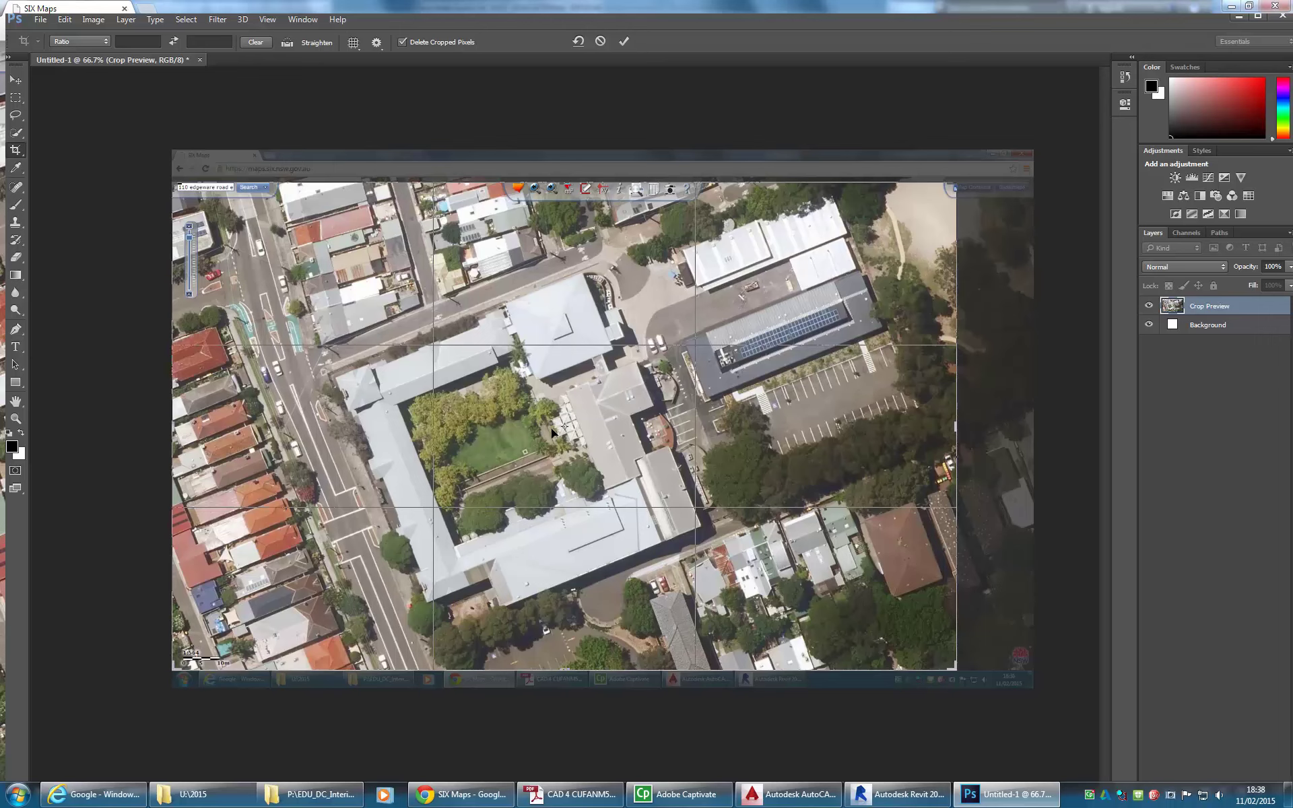
key(Return)
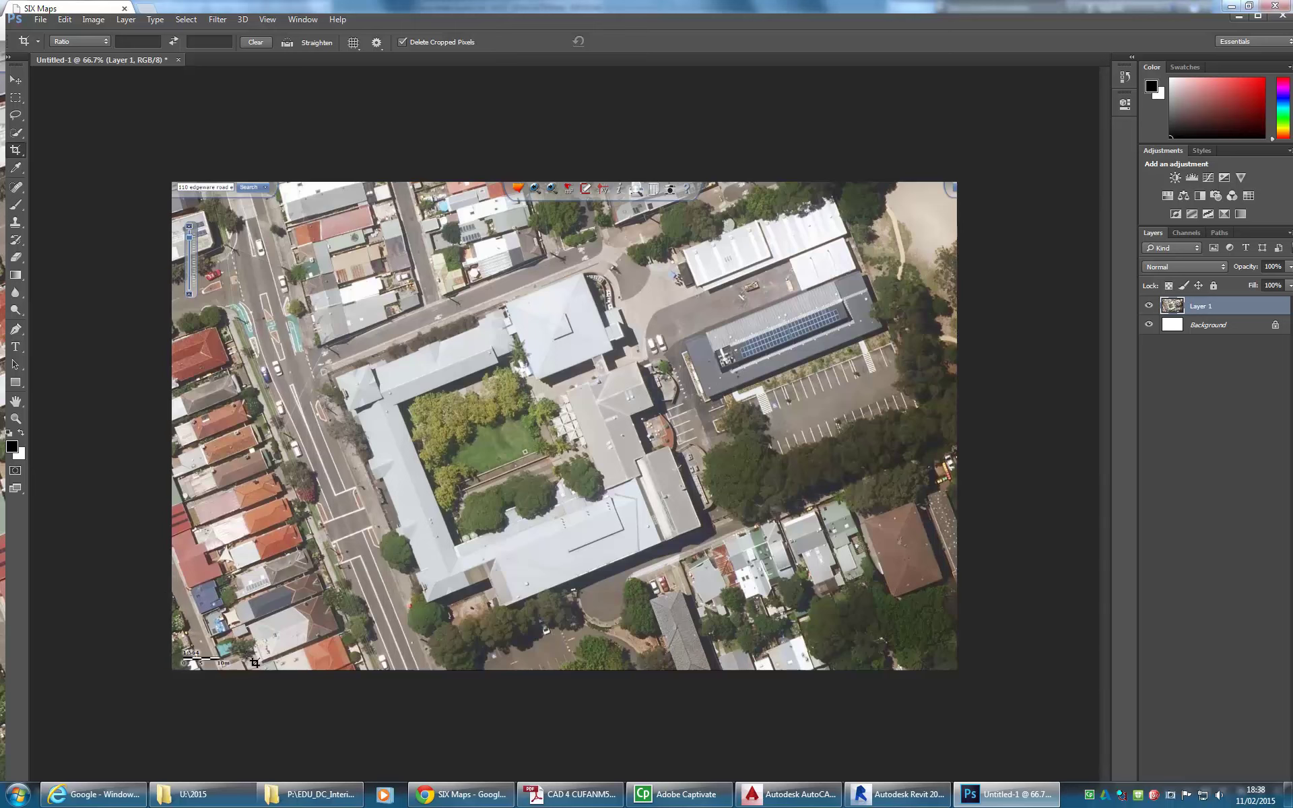
Start saving the cropped image as a JPEG in the 2015 folder on the U: drive
click(40, 20)
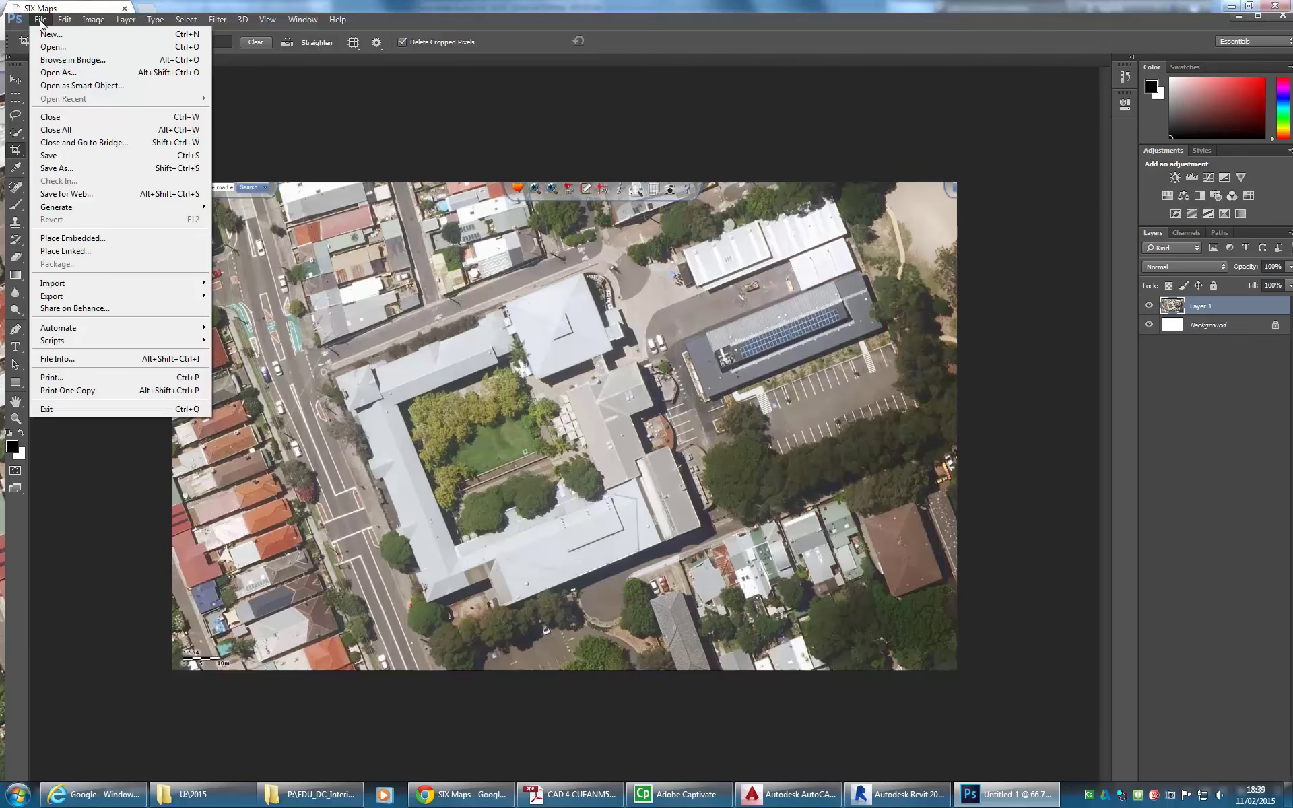
click(58, 168)
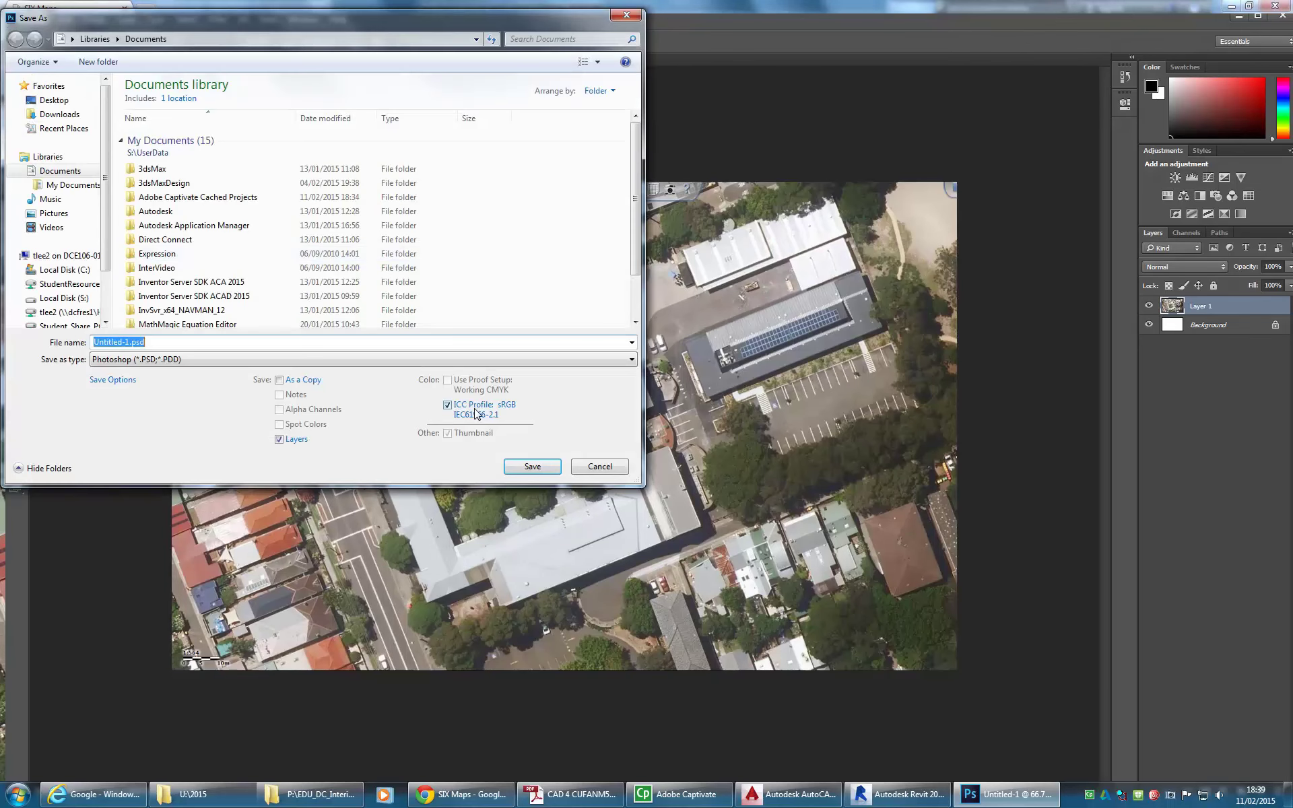
click(263, 359)
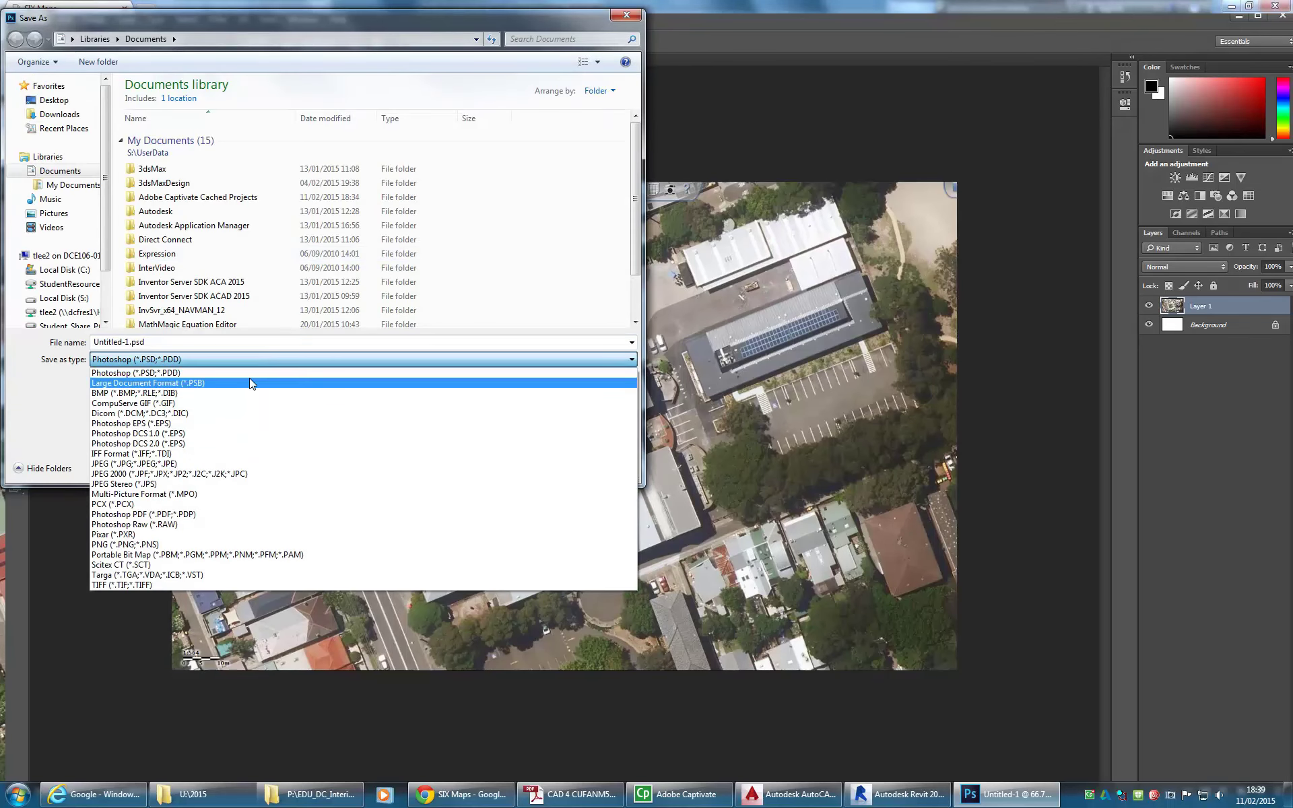
click(159, 465)
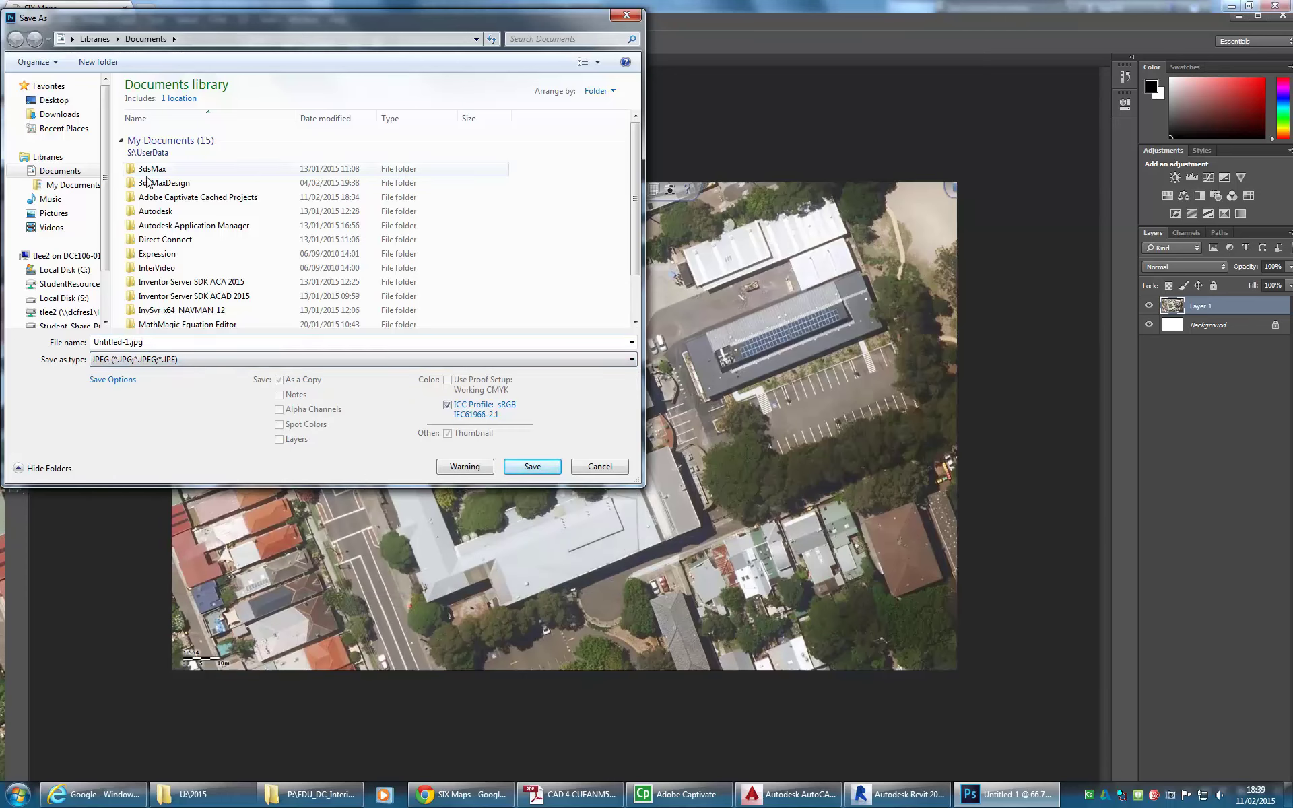
scroll(108, 292, down, 2)
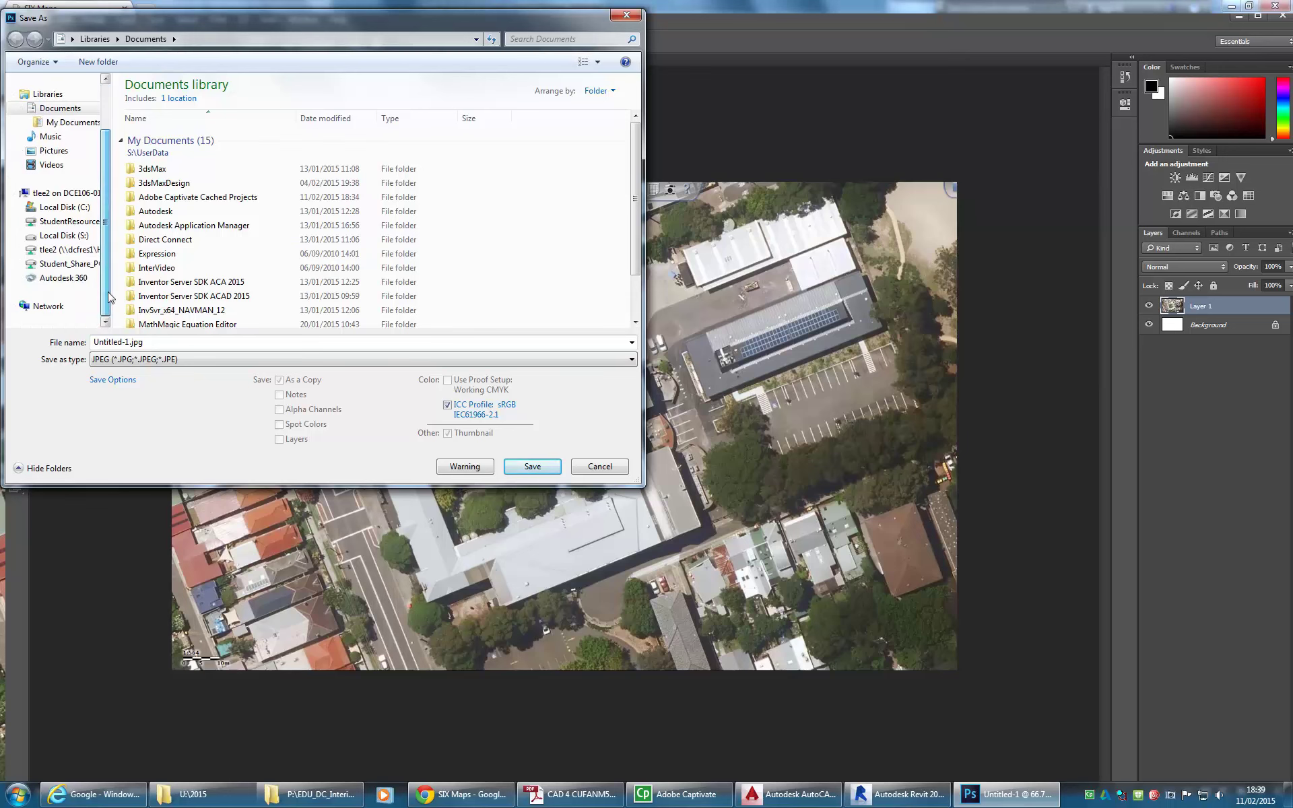
click(67, 250)
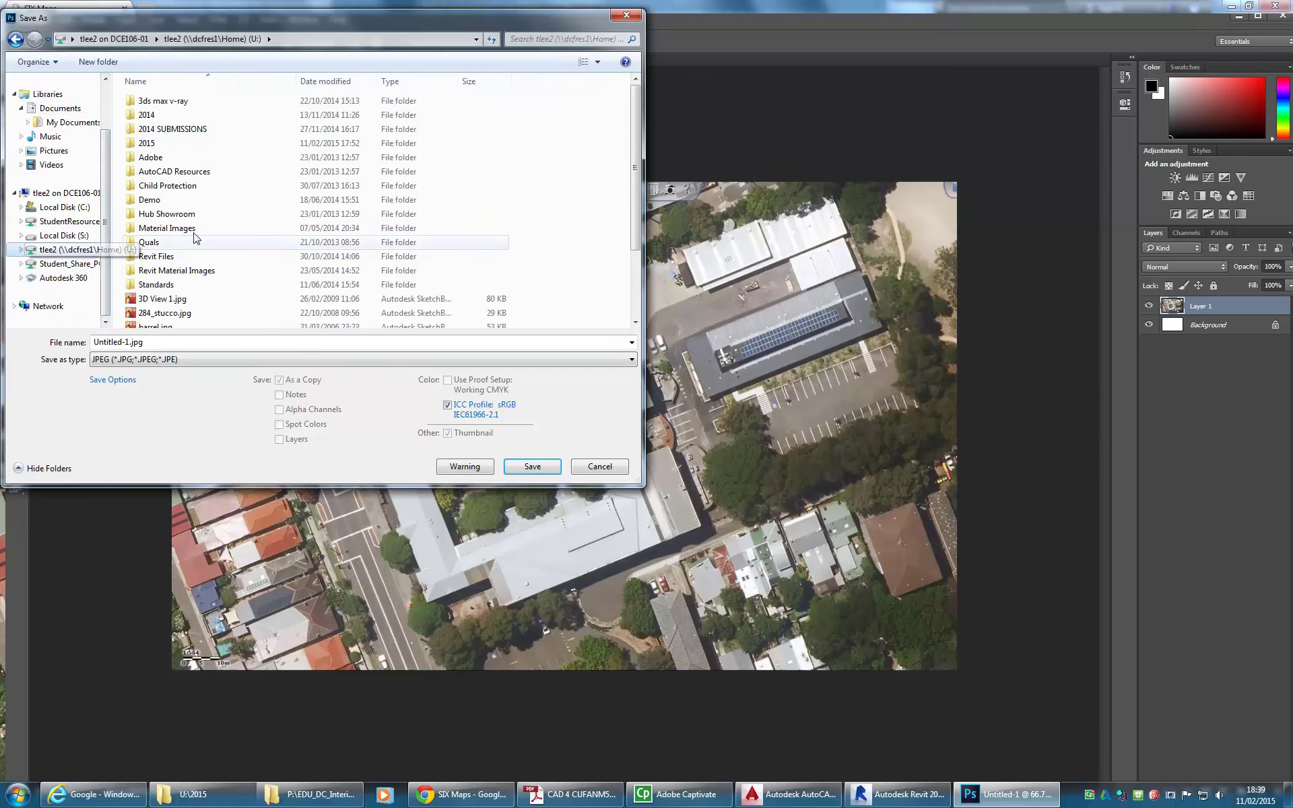
double_click(166, 143)
Name the file DCE Site Photo and save it with the offered High quality, Baseline ("Standard") JPEG options
click(171, 341)
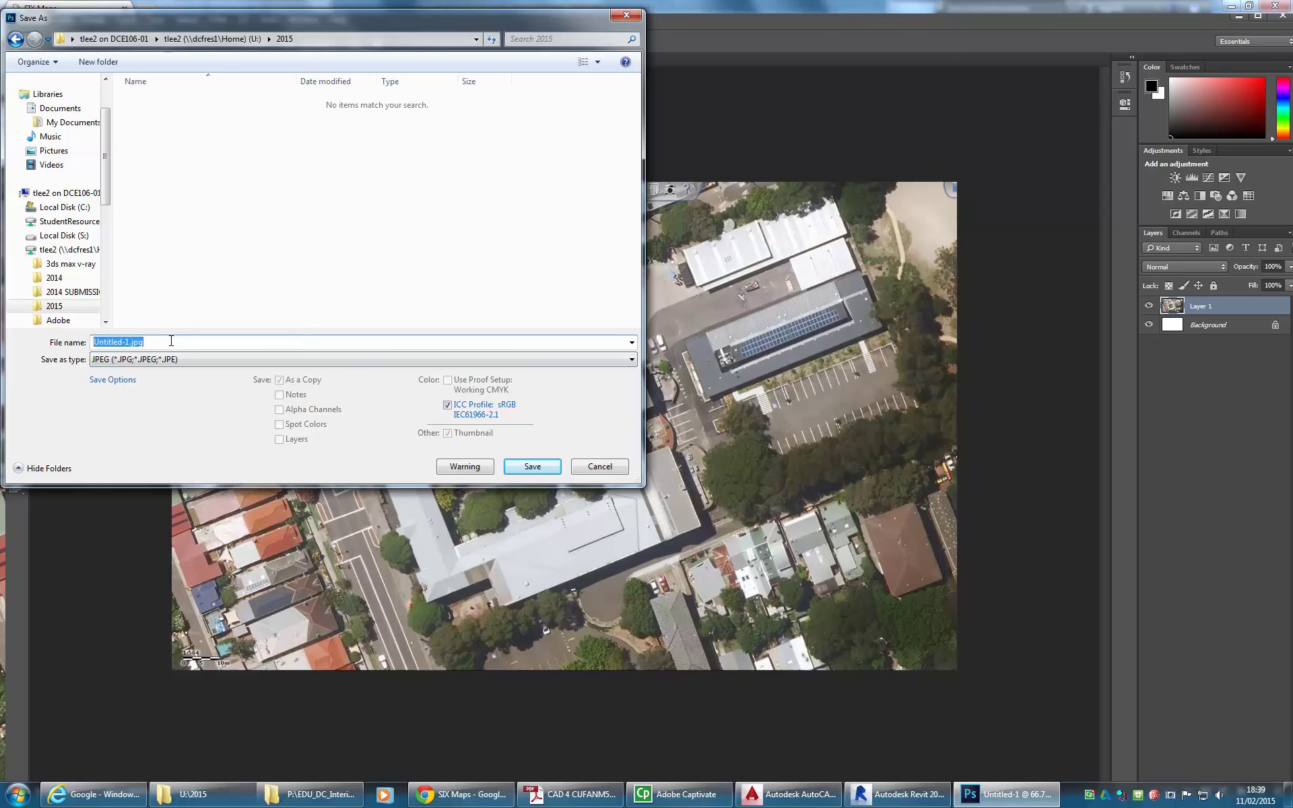
text(D)
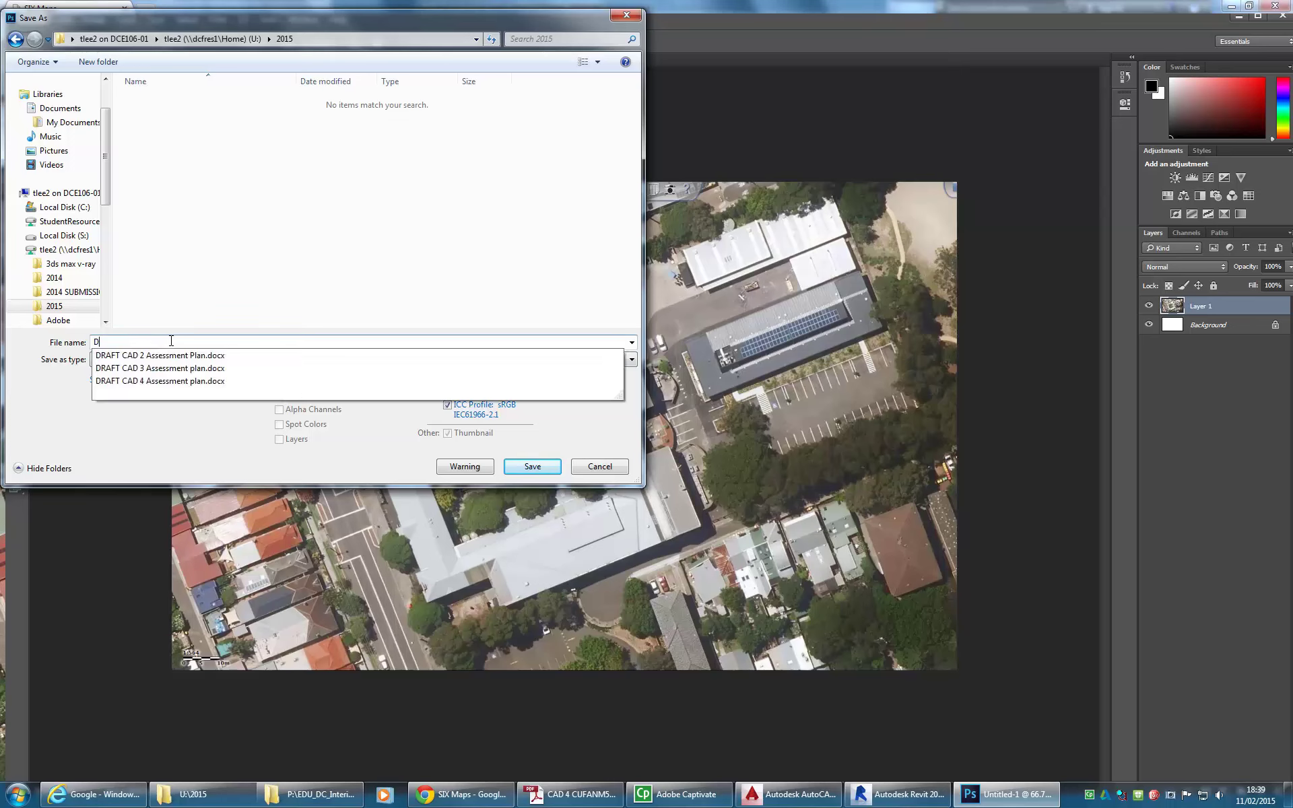
text(E)
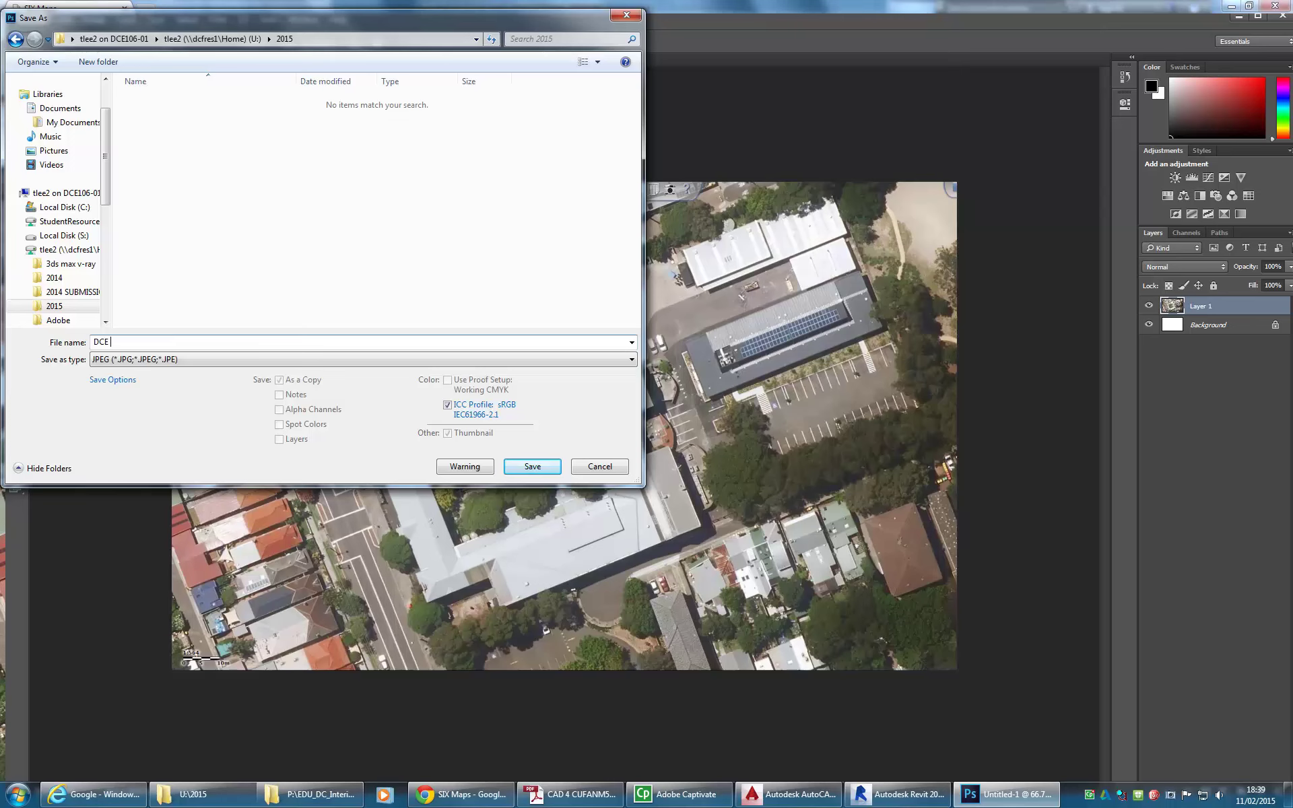
text(E Sat)
key(BackSpace)
text(ite Photo)
click(537, 471)
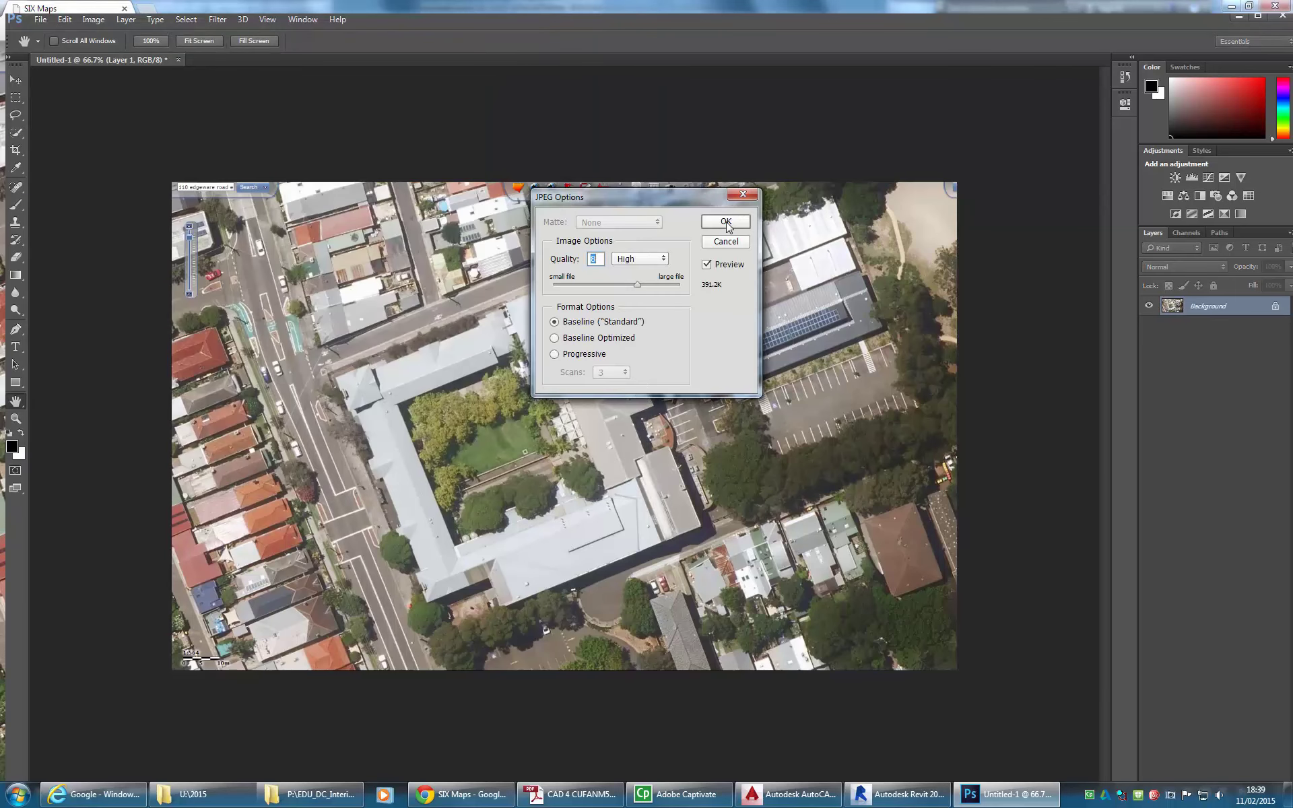
click(726, 223)
key(c)
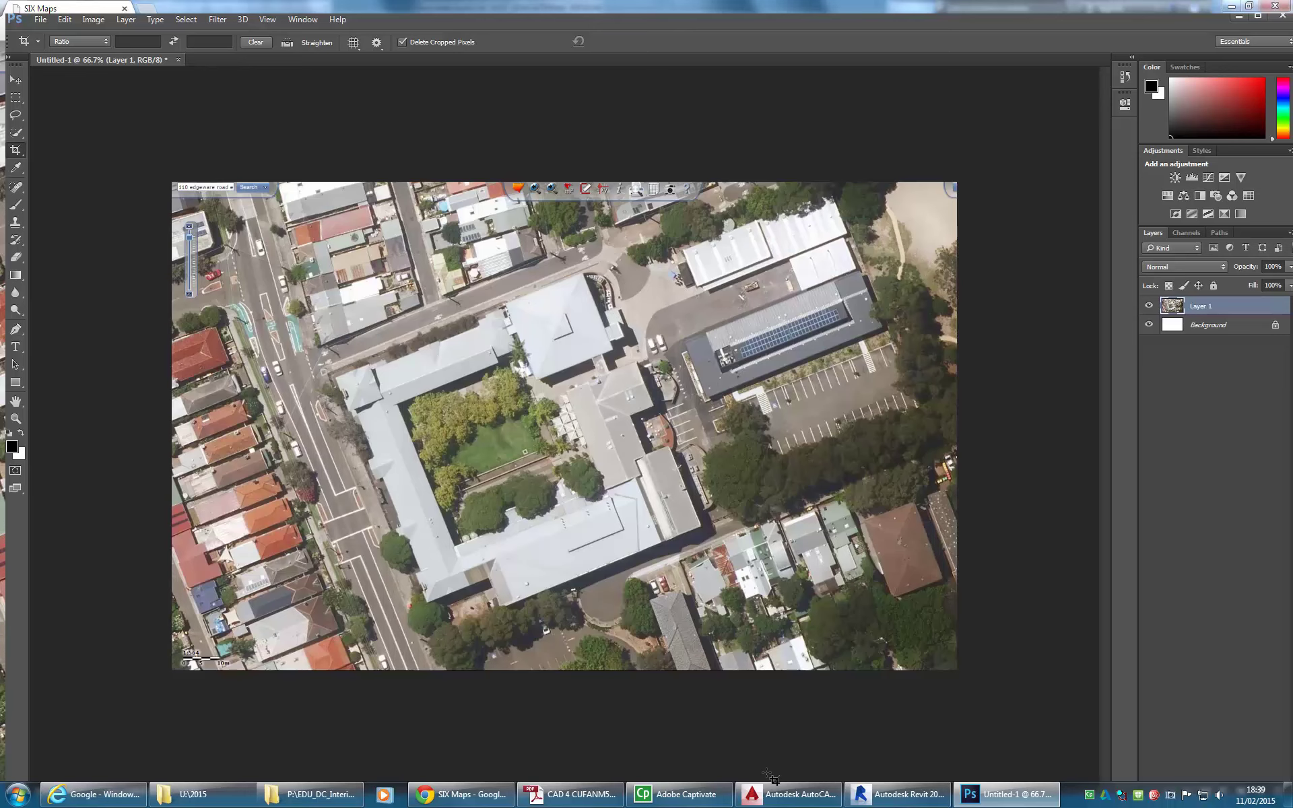
Switch to AutoCAD, start a new drawing and close the Layer Properties Manager
click(781, 795)
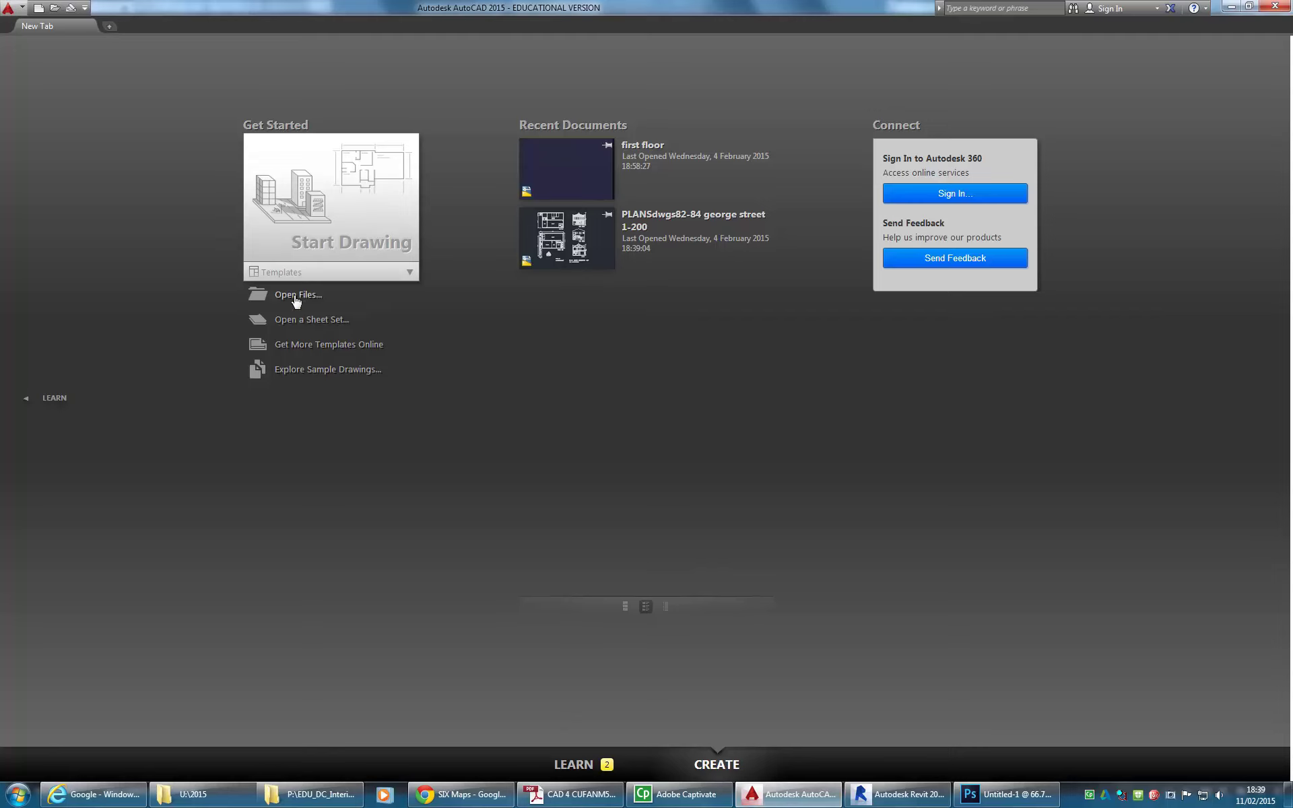
click(326, 213)
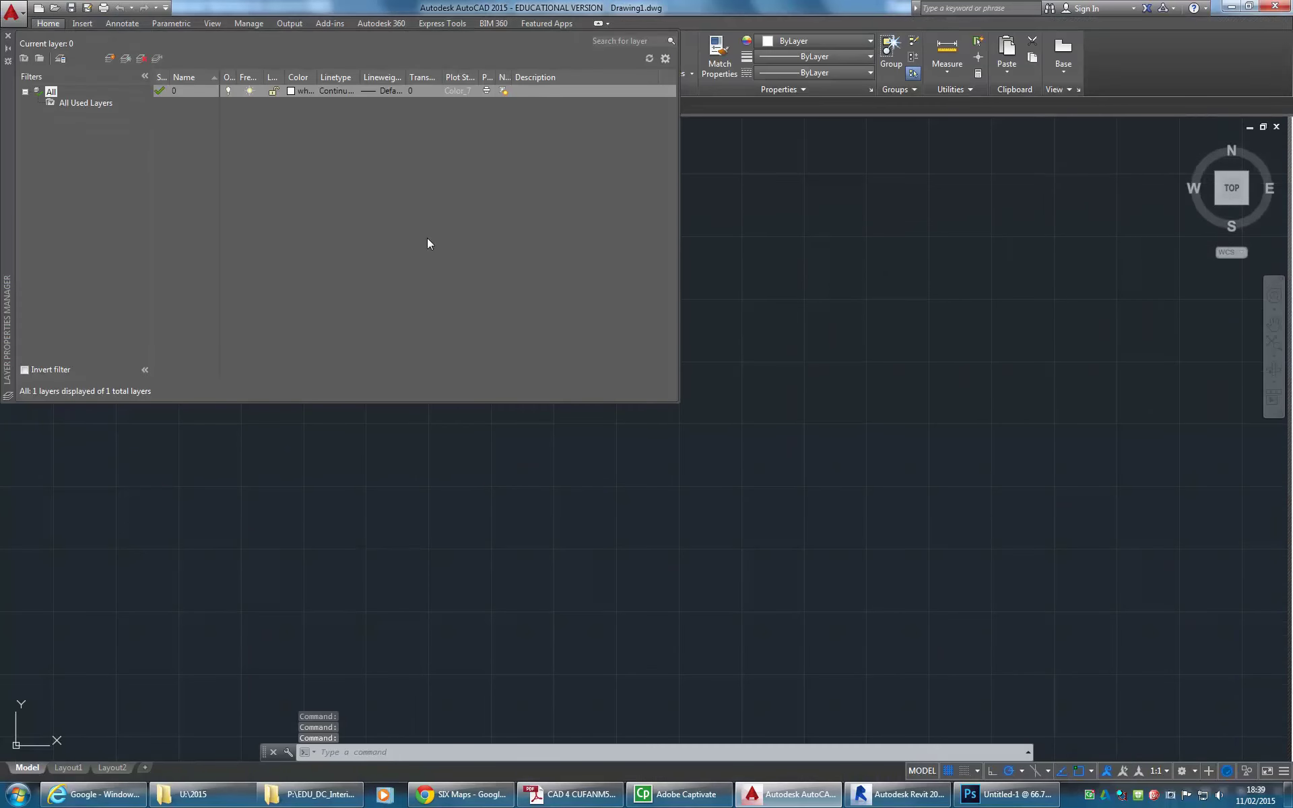
click(8, 35)
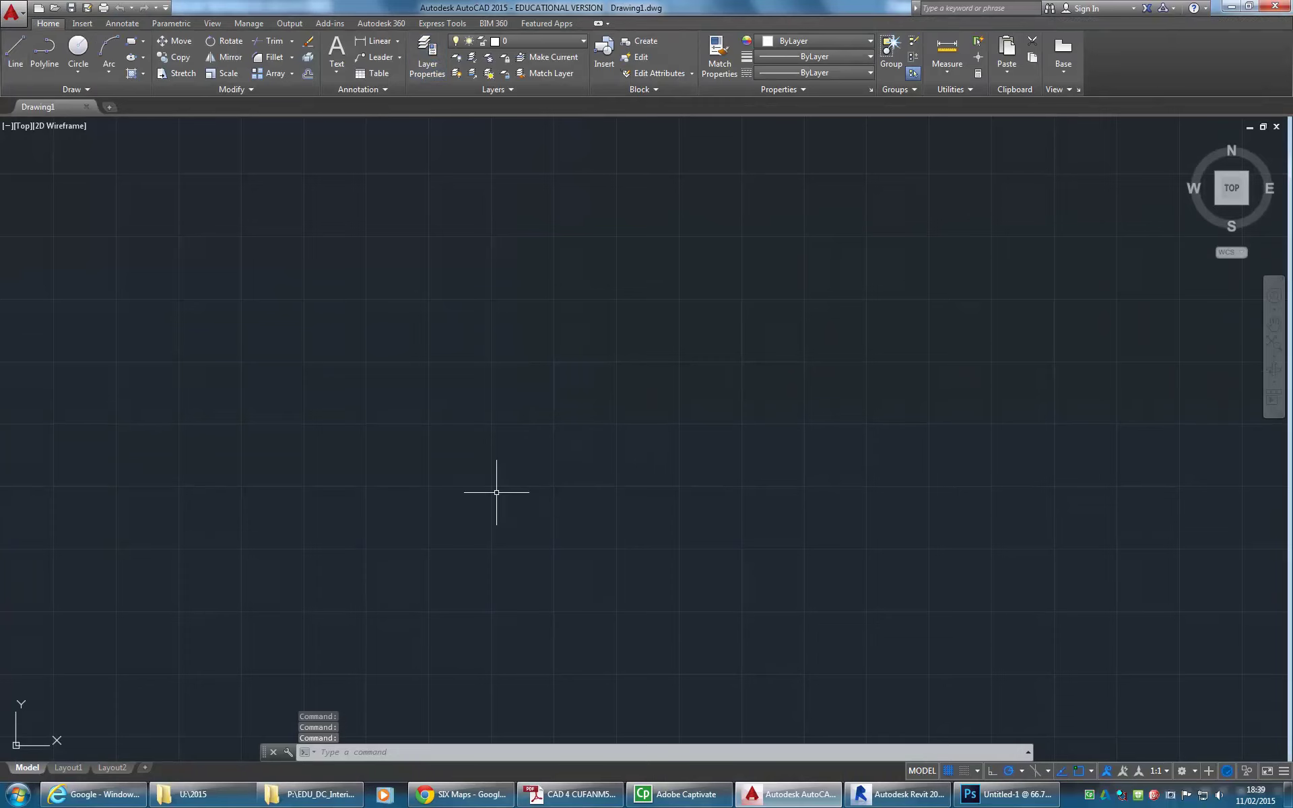
mouse_move(307, 514)
middle_down()
mouse_move(332, 462)
mouse_move(534, 468)
mouse_move(487, 512)
middle_up()
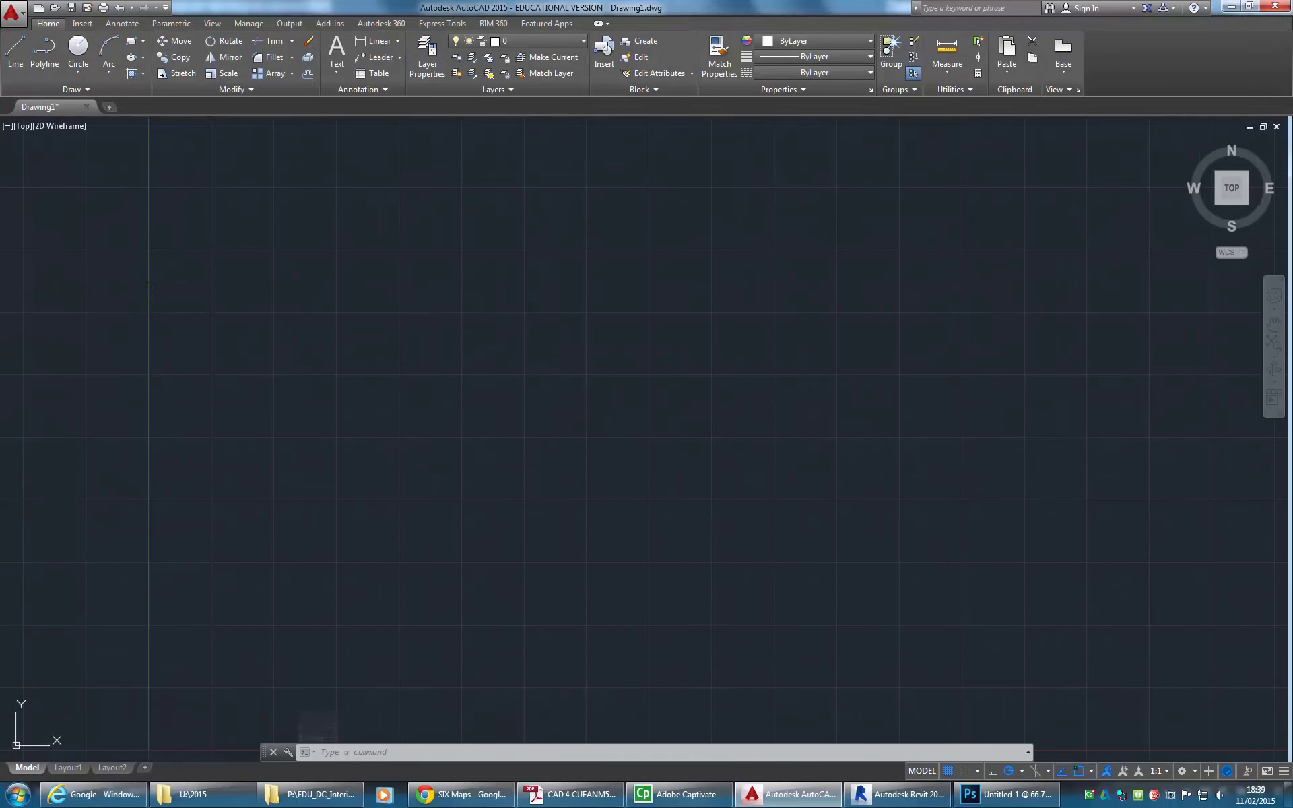
Run the IMAGE command to show the external references and move their palette into the drawing area
click(83, 24)
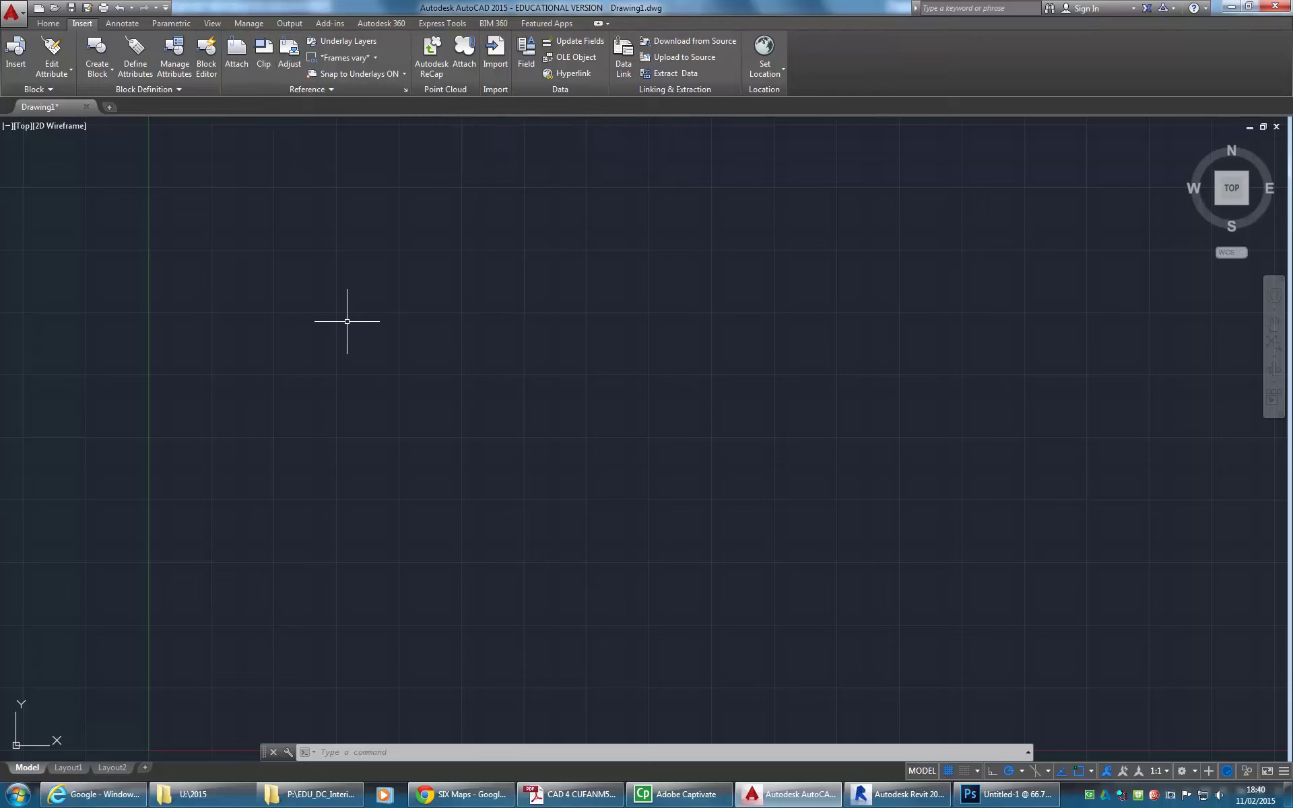
text(ima)
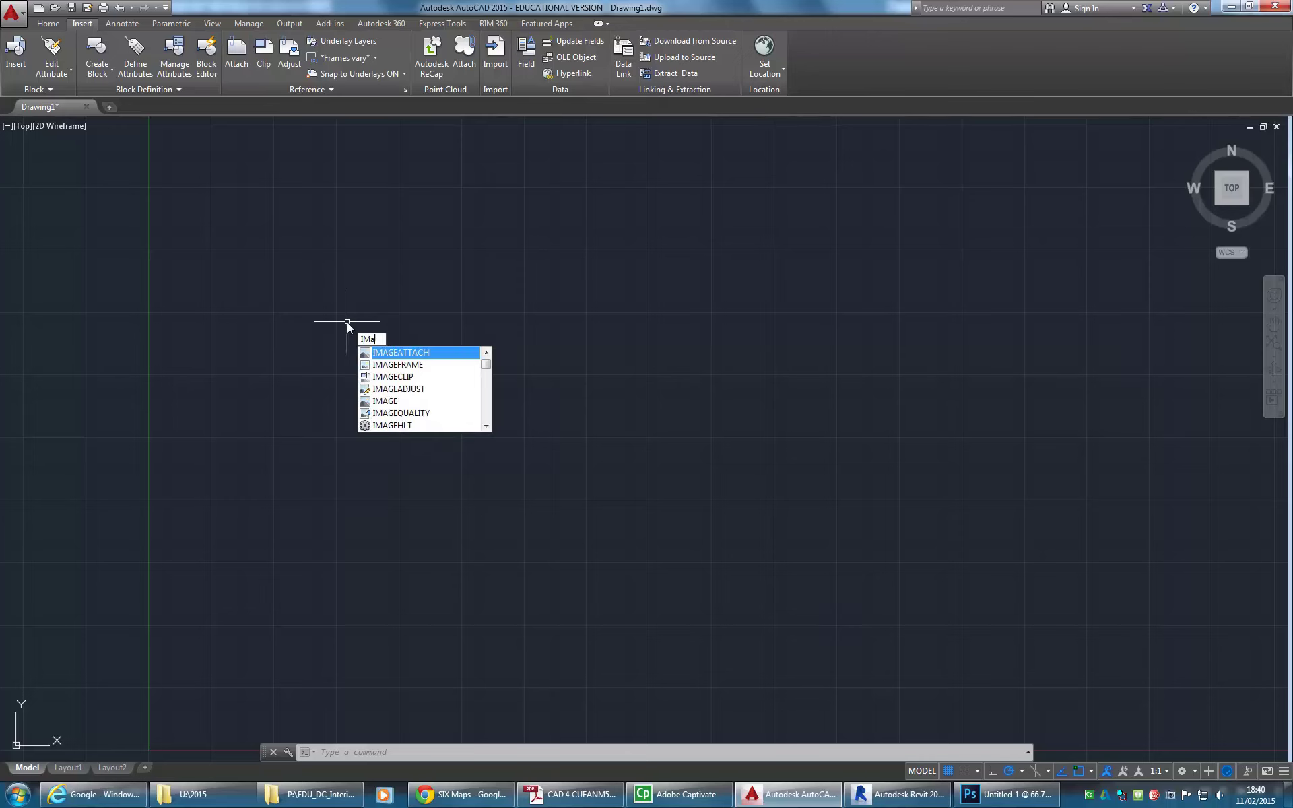
text(ge)
key(Return)
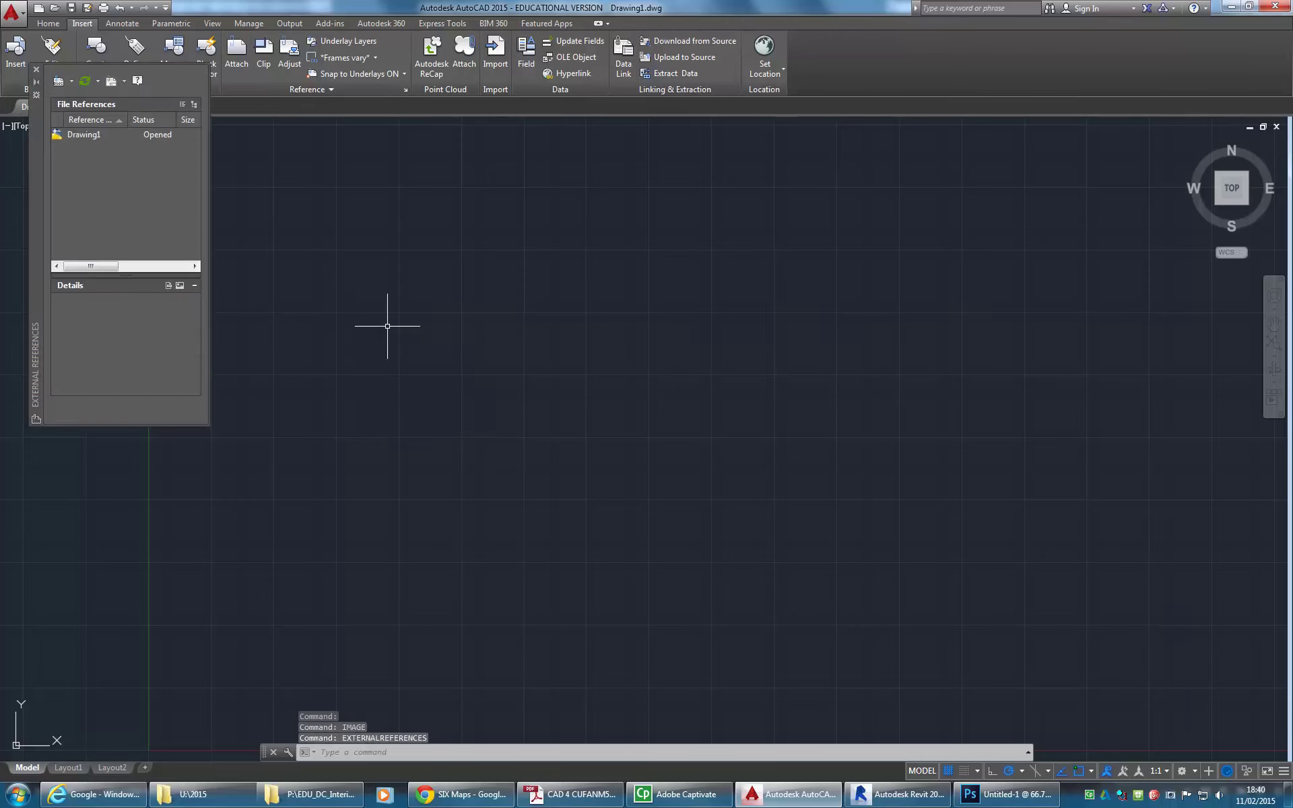
drag(37, 158, 125, 274)
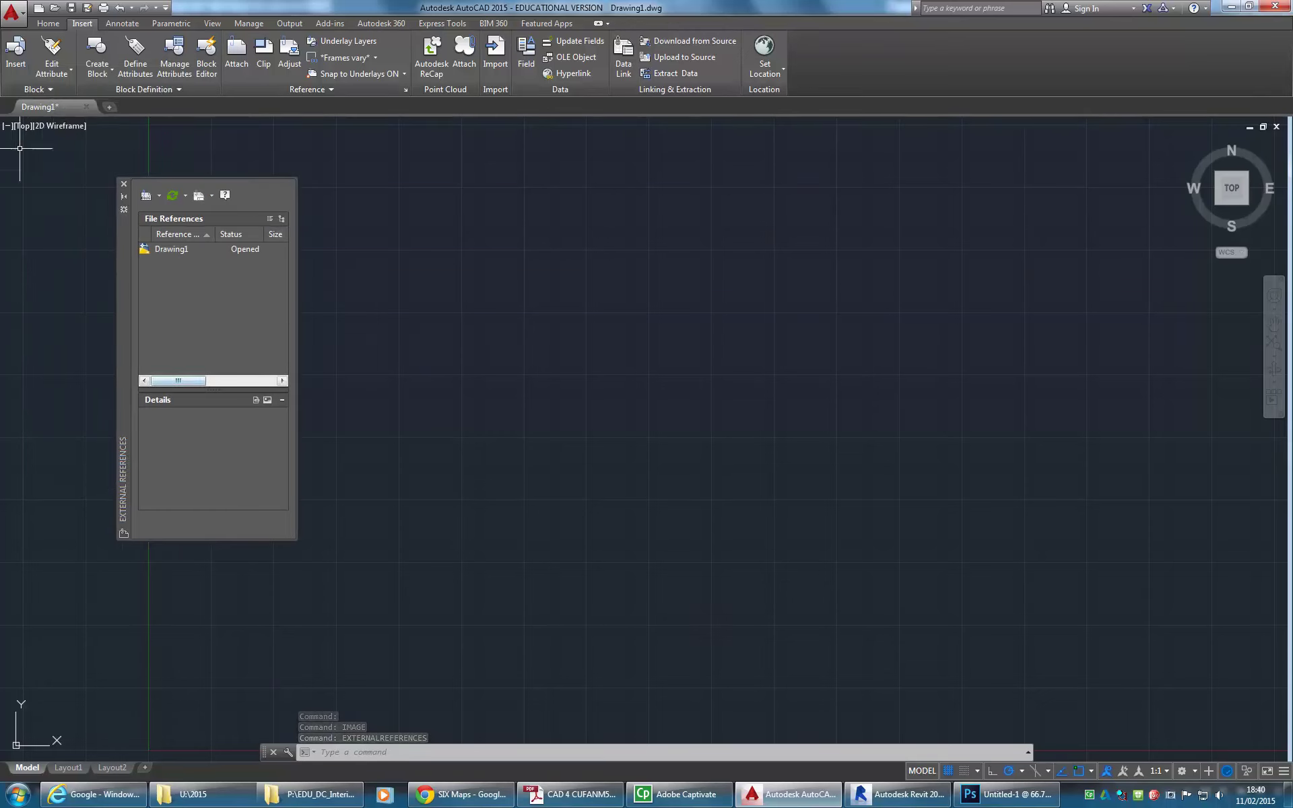
Choose DCE Site Photo.jpg from the 2015 folder on the U: drive as the image to attach
click(161, 197)
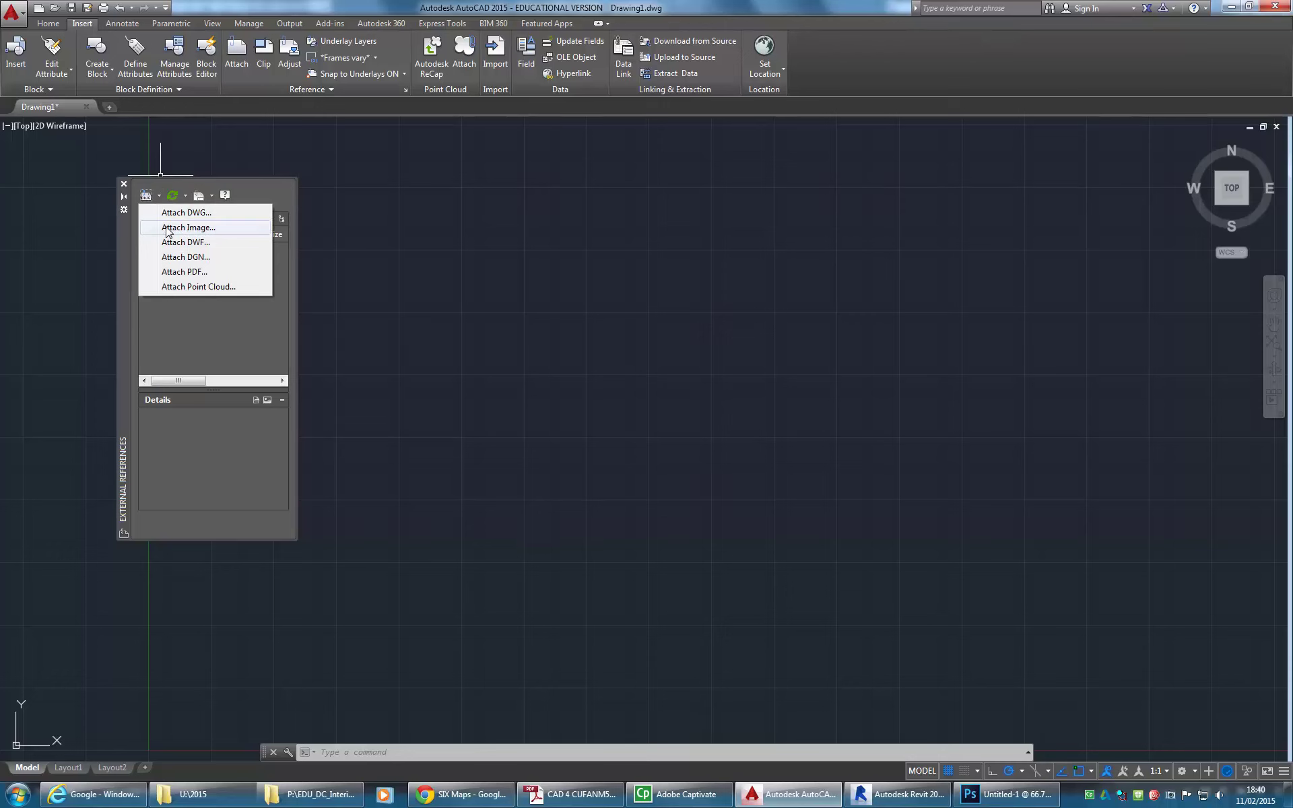
click(169, 228)
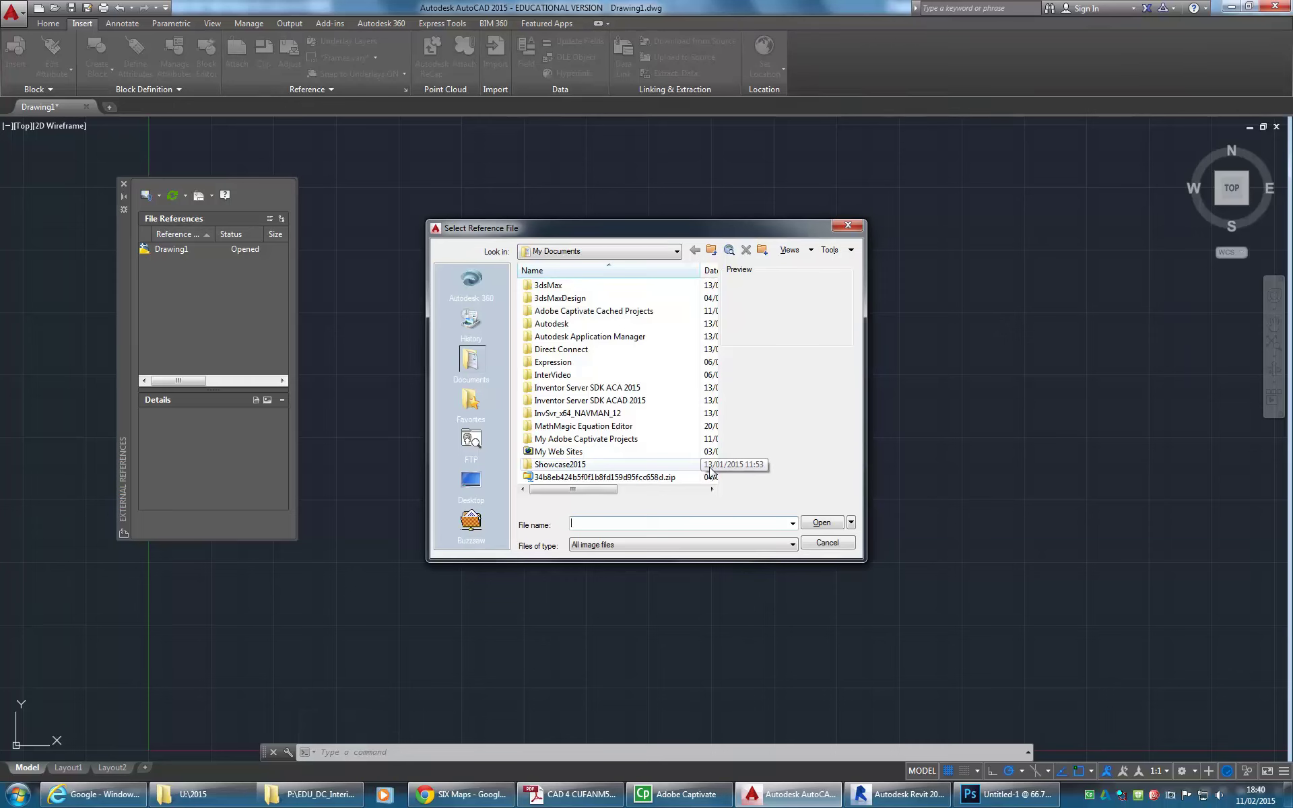
click(635, 252)
click(623, 351)
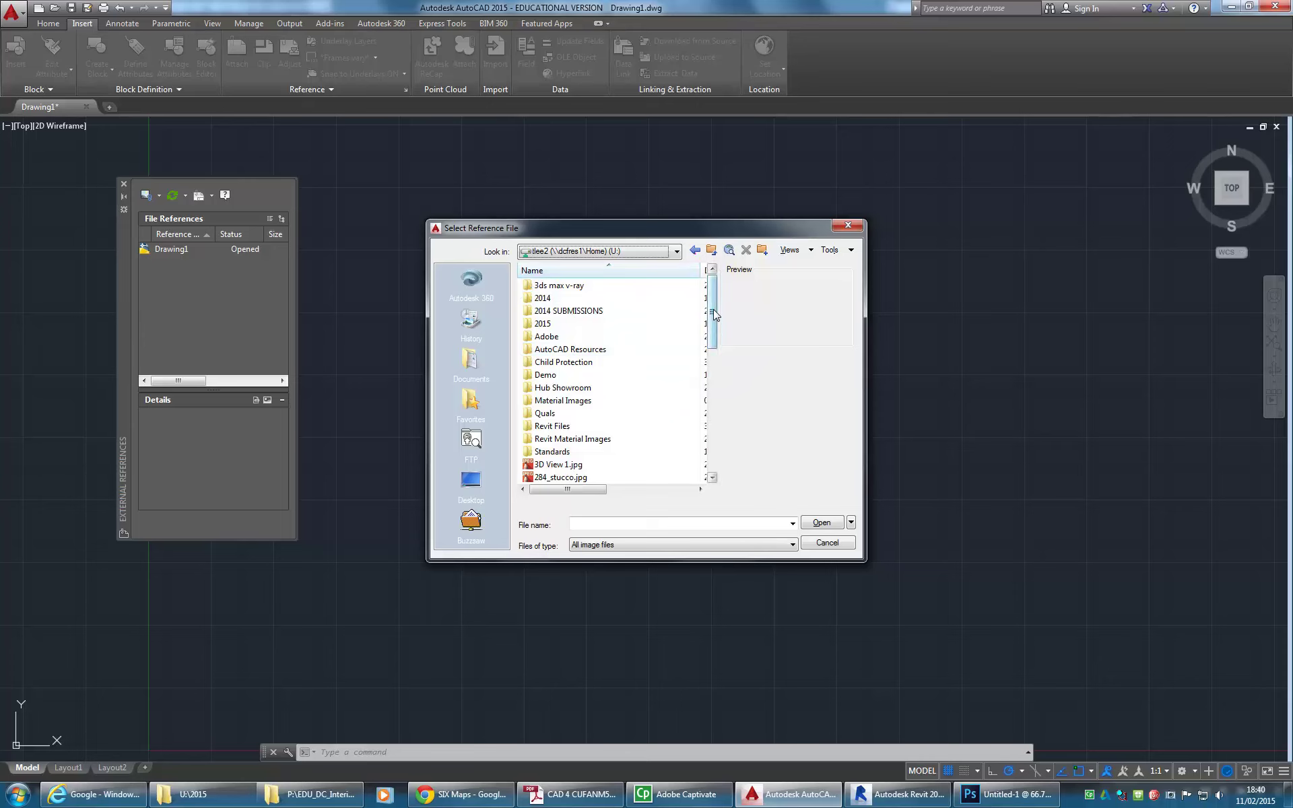
mouse_move(714, 309)
mouse_down()
mouse_move(714, 332)
mouse_move(712, 294)
mouse_up()
double_click(566, 325)
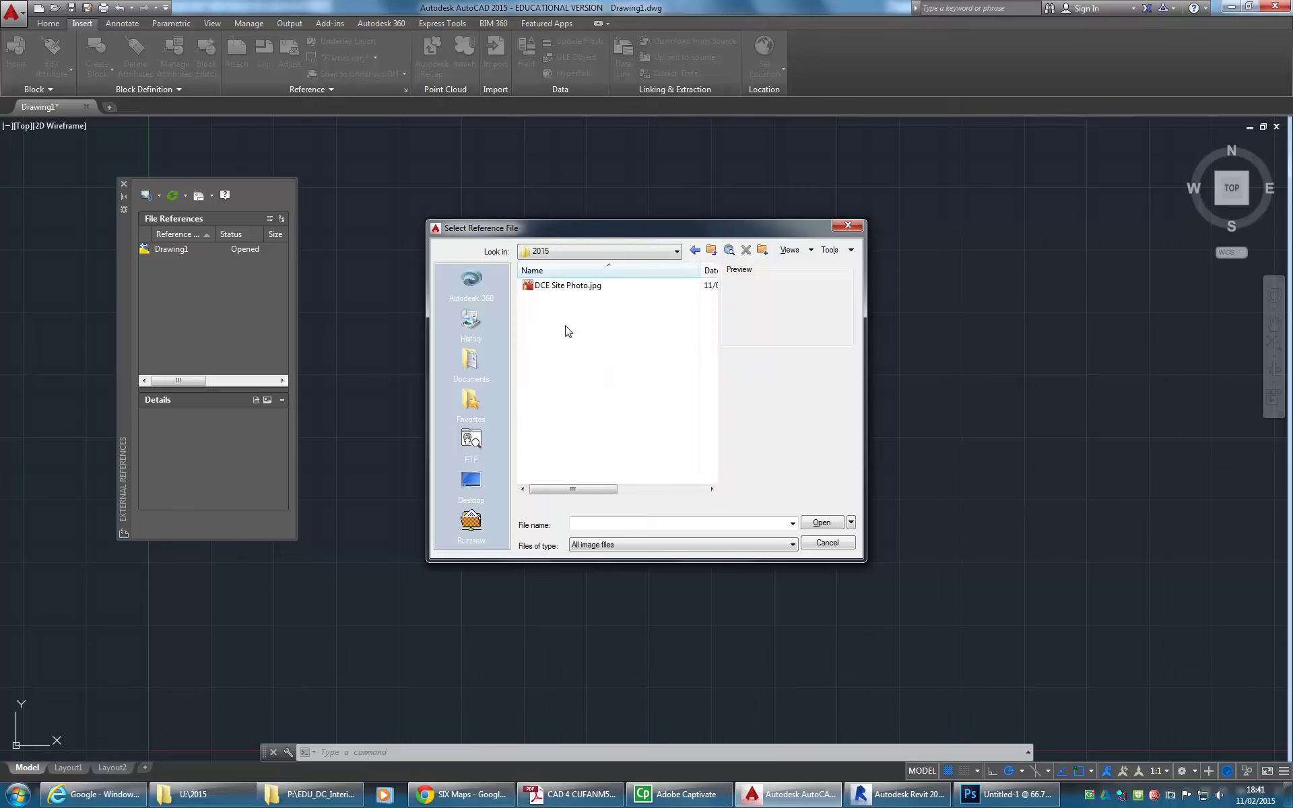
click(565, 285)
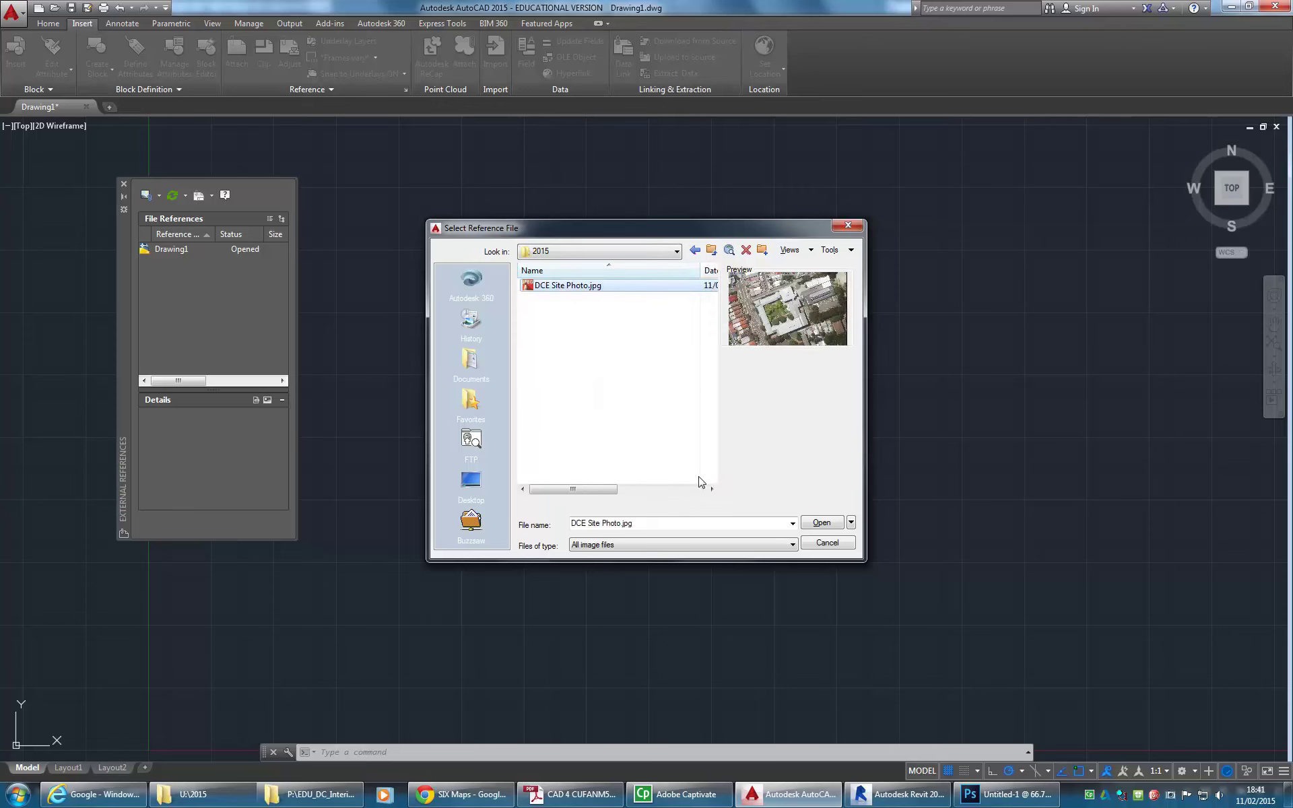
click(822, 523)
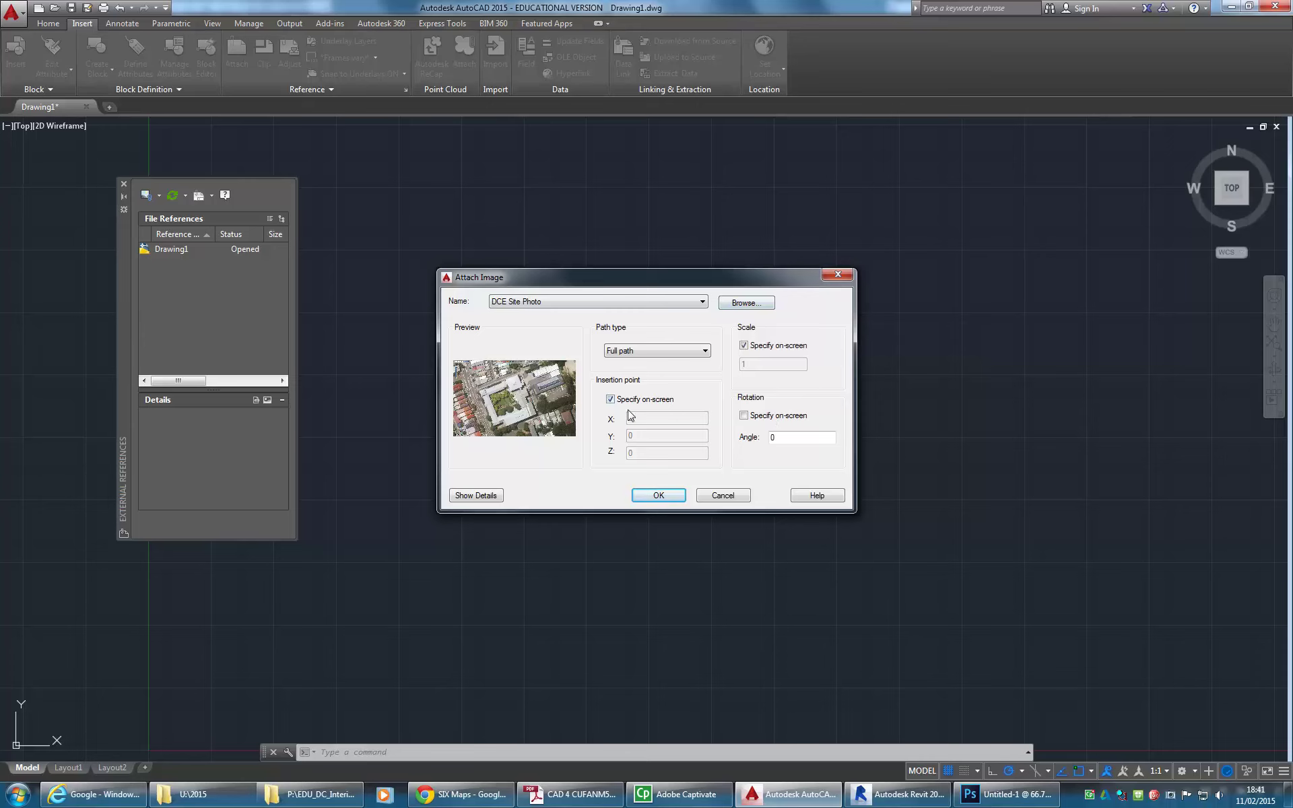
Attach the image at insertion point 0,0,0 with scale 1 and rotation 0, without specifying scale or insertion point on-screen
click(743, 345)
click(610, 399)
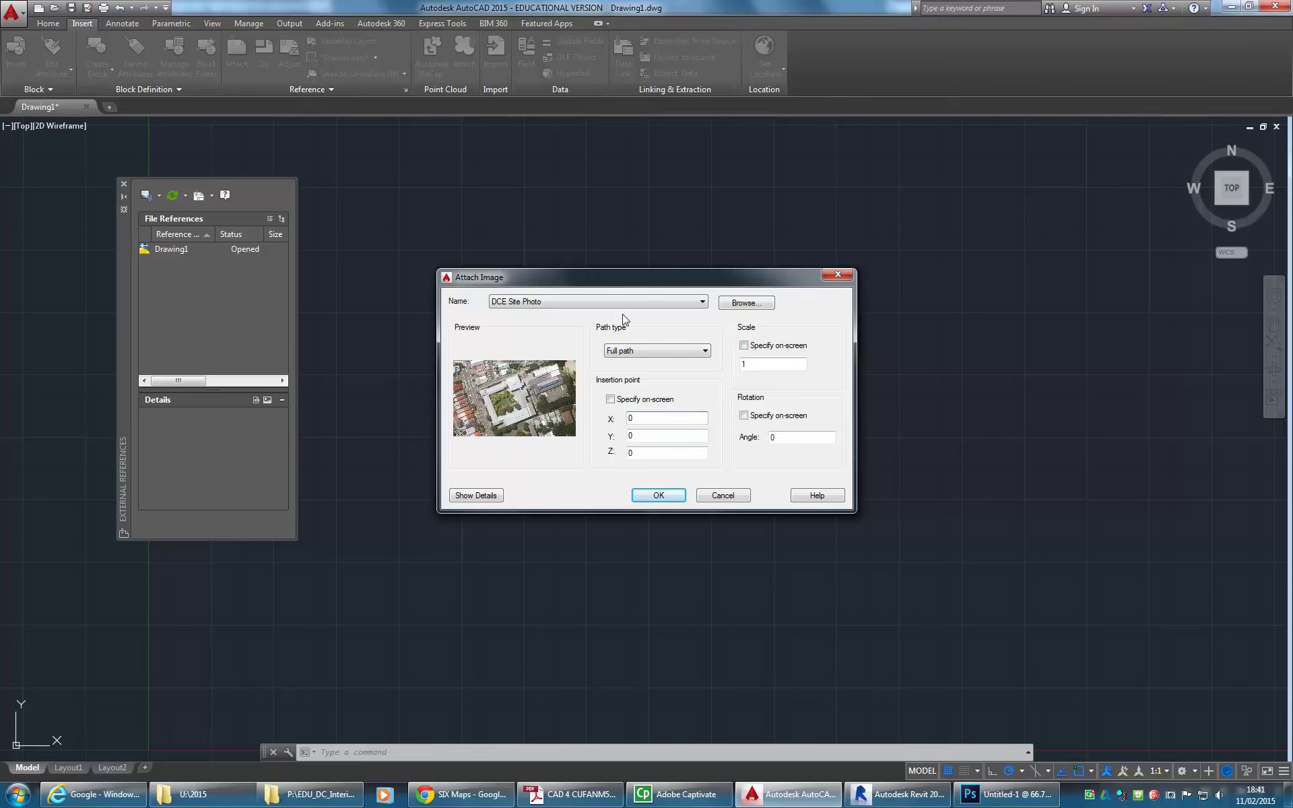
click(640, 498)
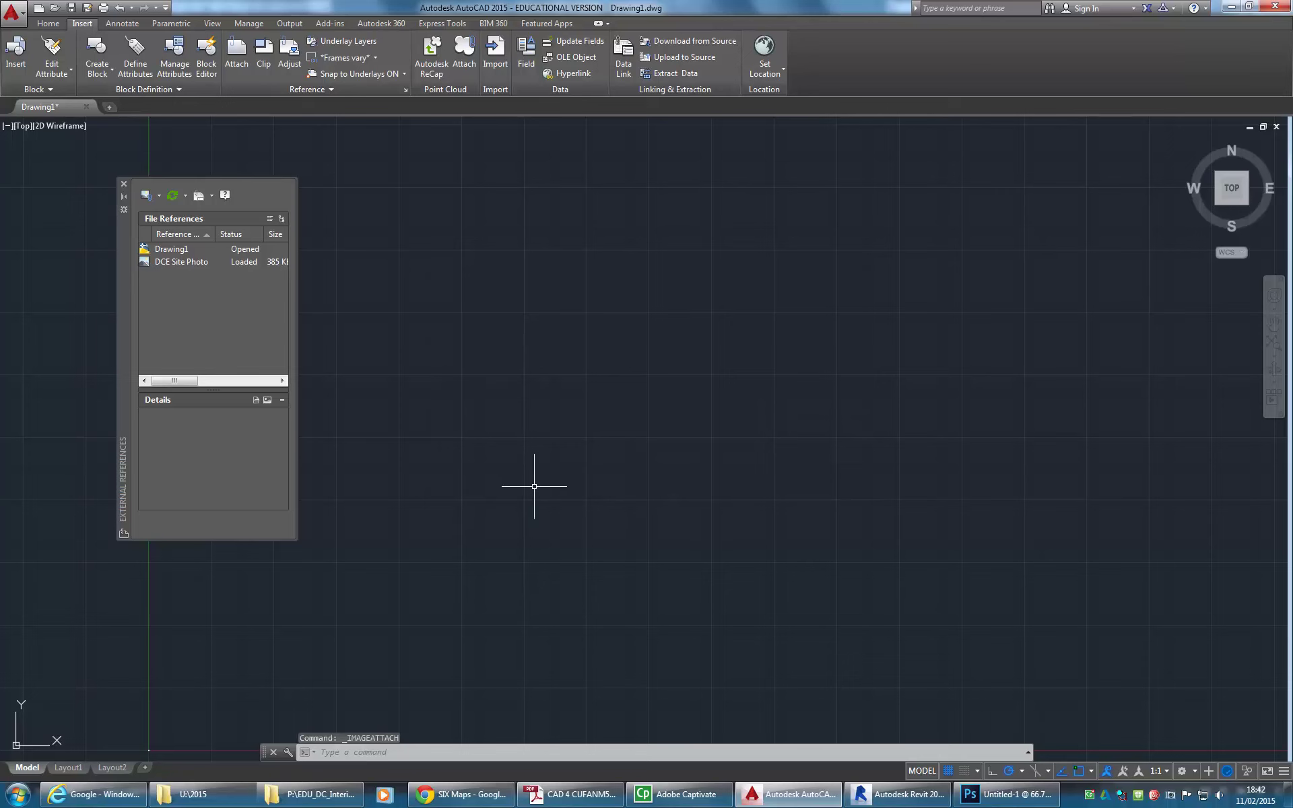
View the whole attached site photo by zooming to the drawing's extents
middle_click(521, 561)
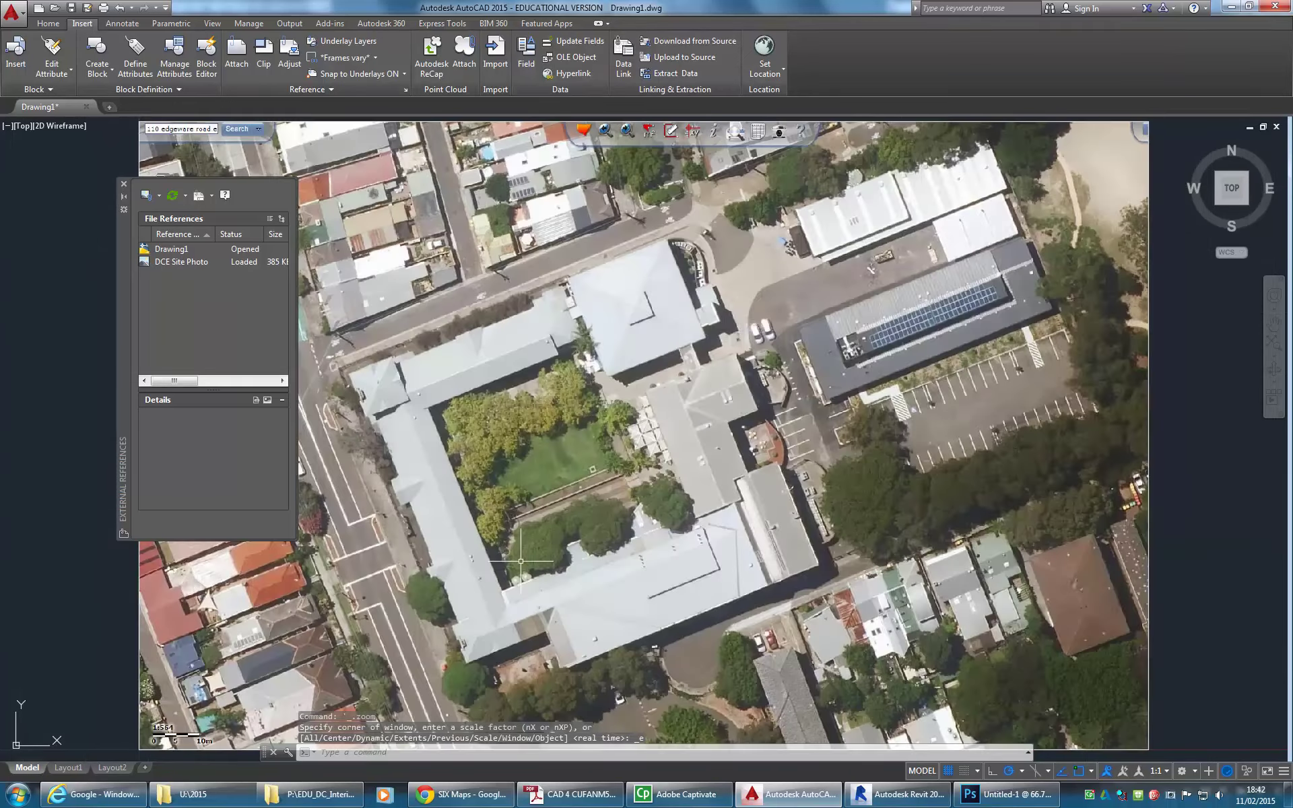
scroll(521, 561, down, 2)
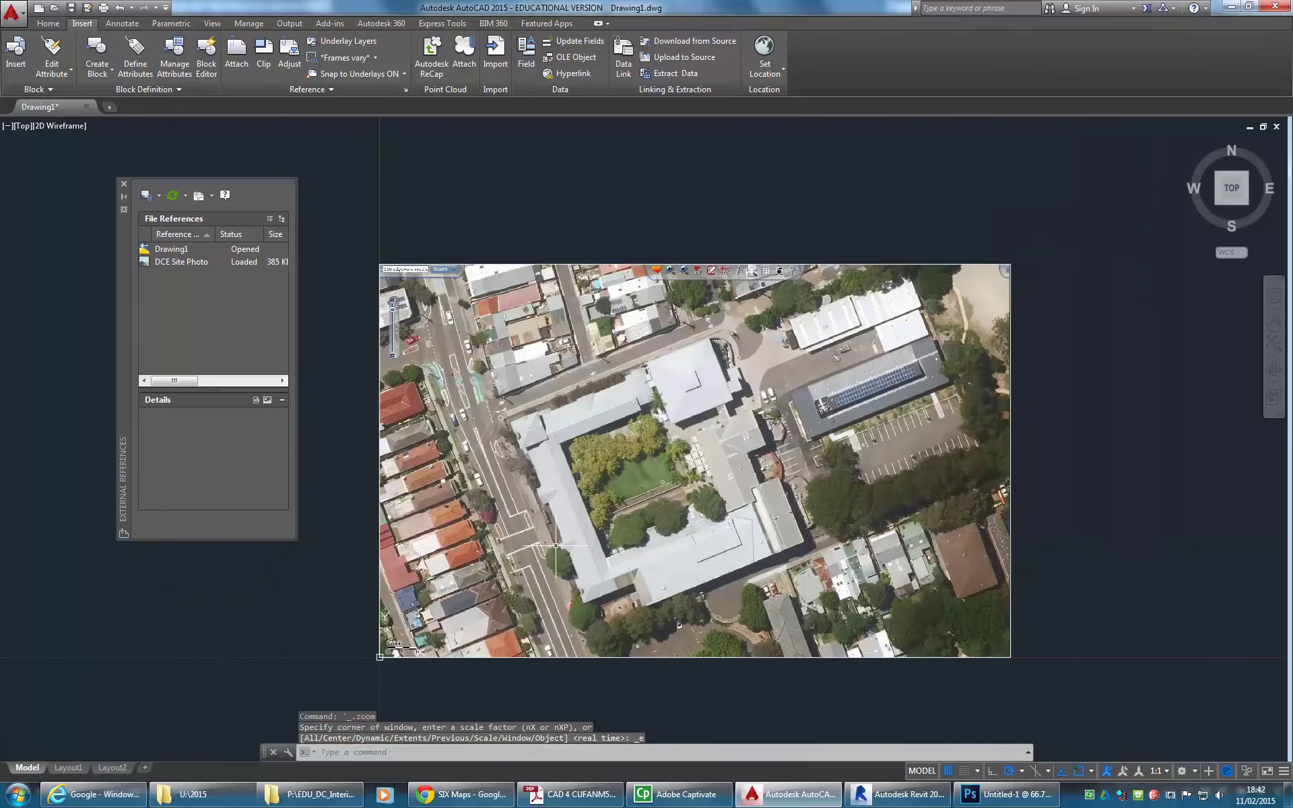
text(z)
key(Return)
text(e)
key(Return)
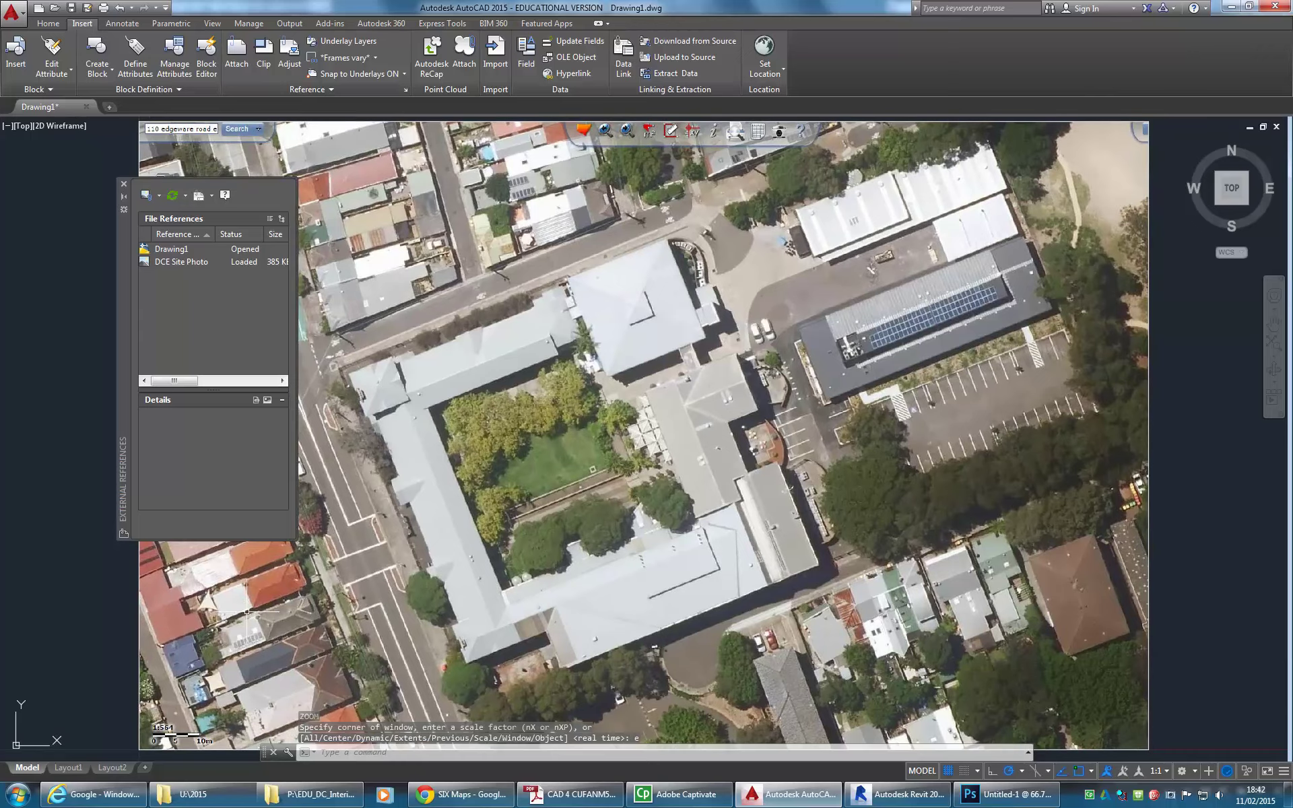
Examine the scale bar in the lower-left corner of the site photo up close
middle_drag(192, 688, 495, 553)
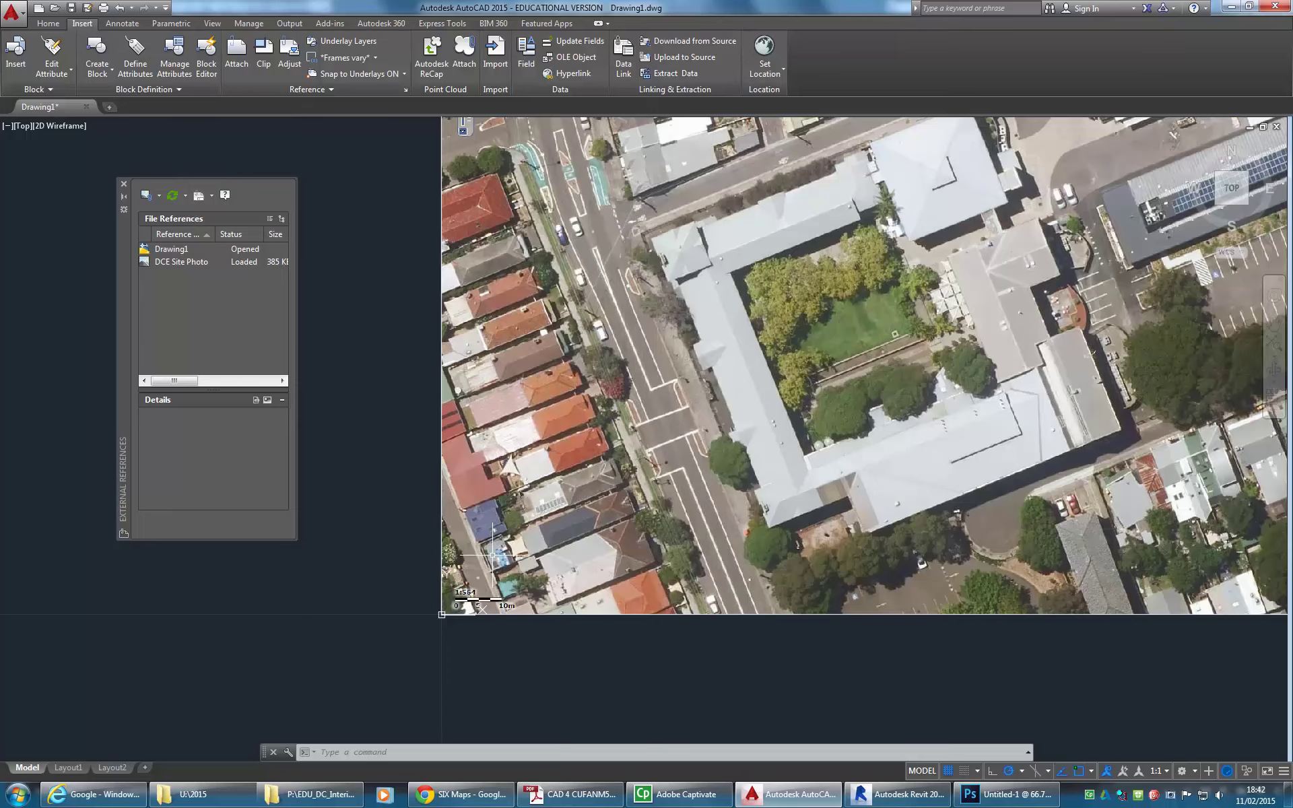
scroll(451, 626, up, 8)
scroll(544, 503, up, 2)
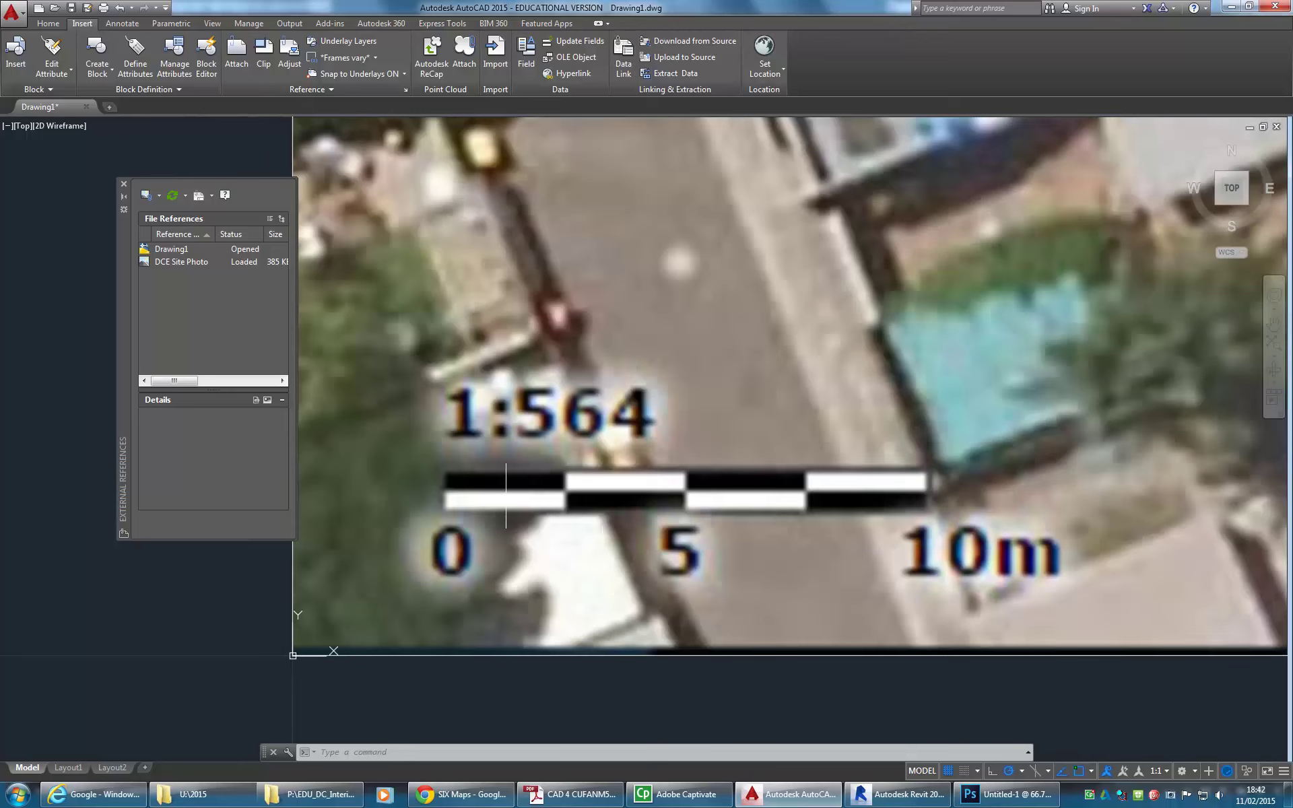
Close the External References palette and measure the photo's scale bar from the 0 end to the 10m end, reviewing the reported distance
click(123, 184)
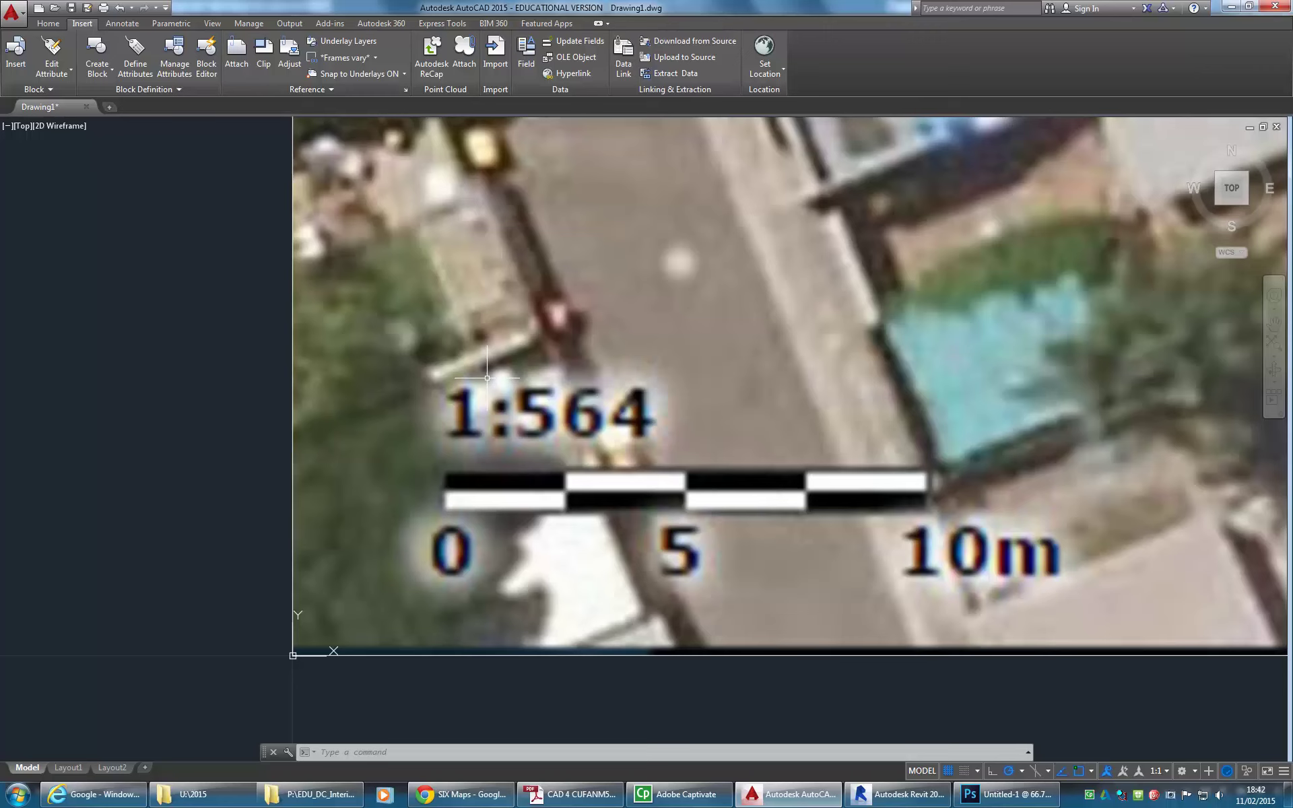
text(di)
key(Return)
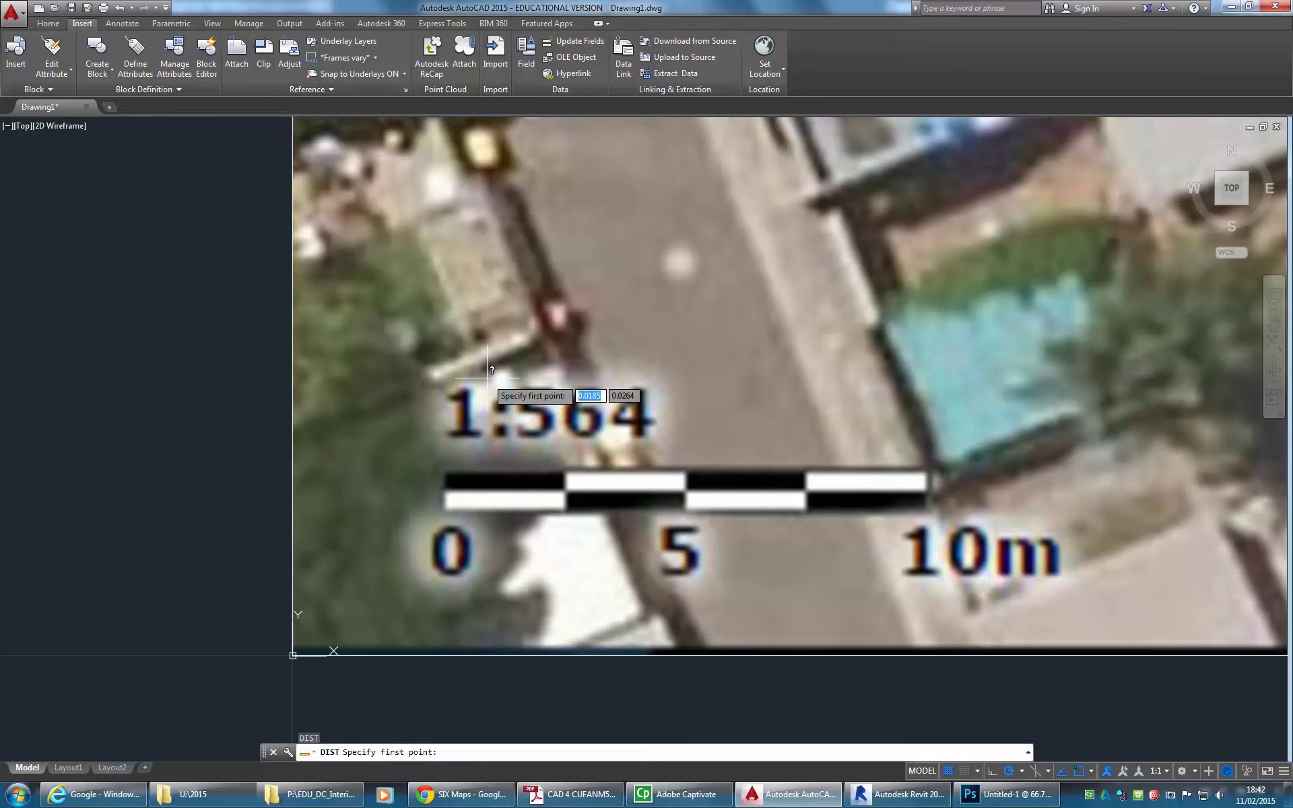
click(445, 491)
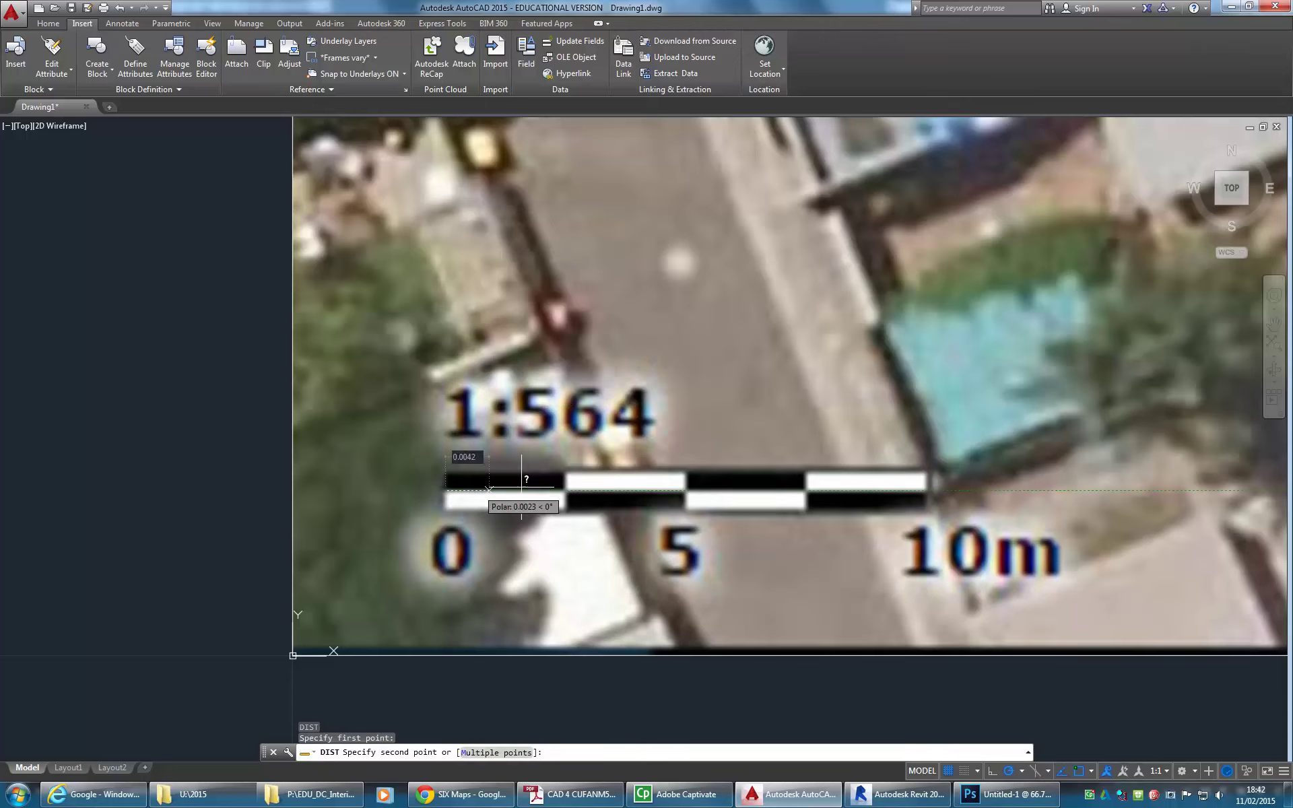
click(925, 491)
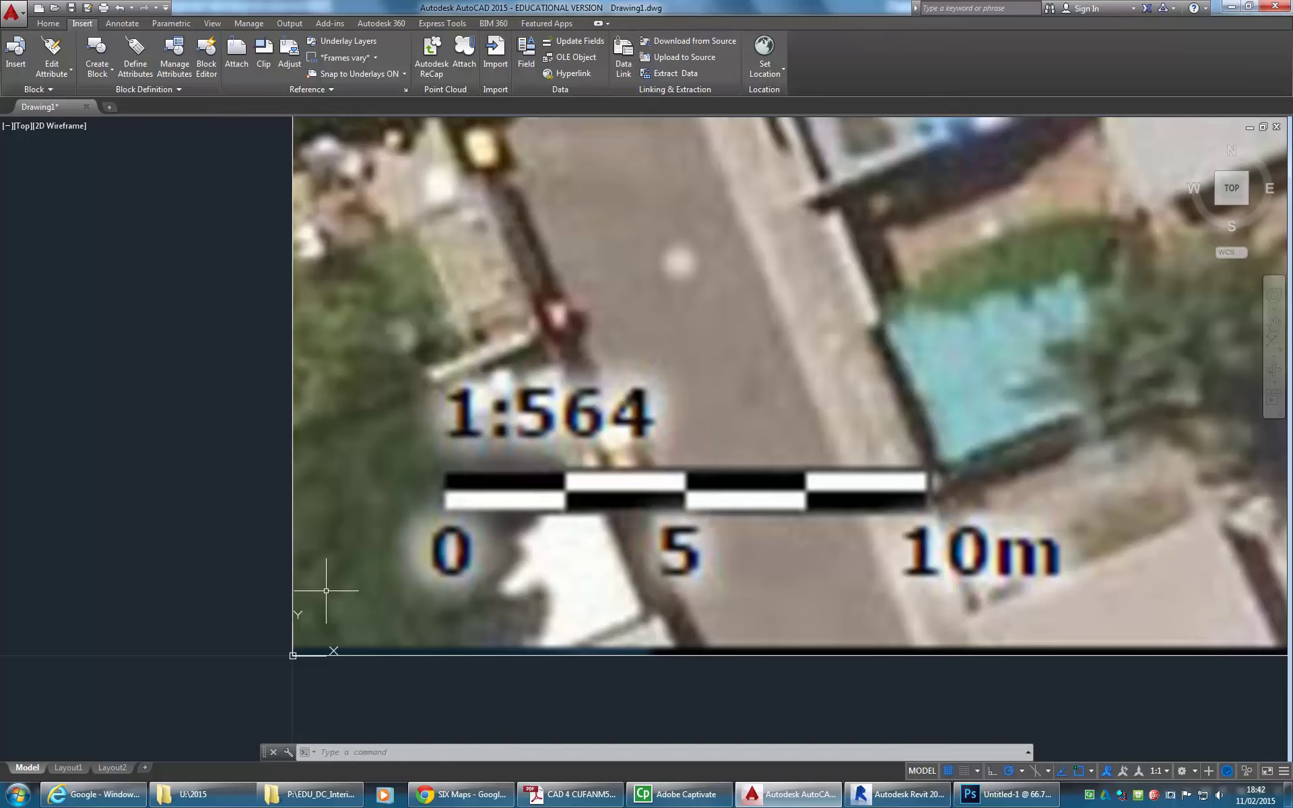
key(F2)
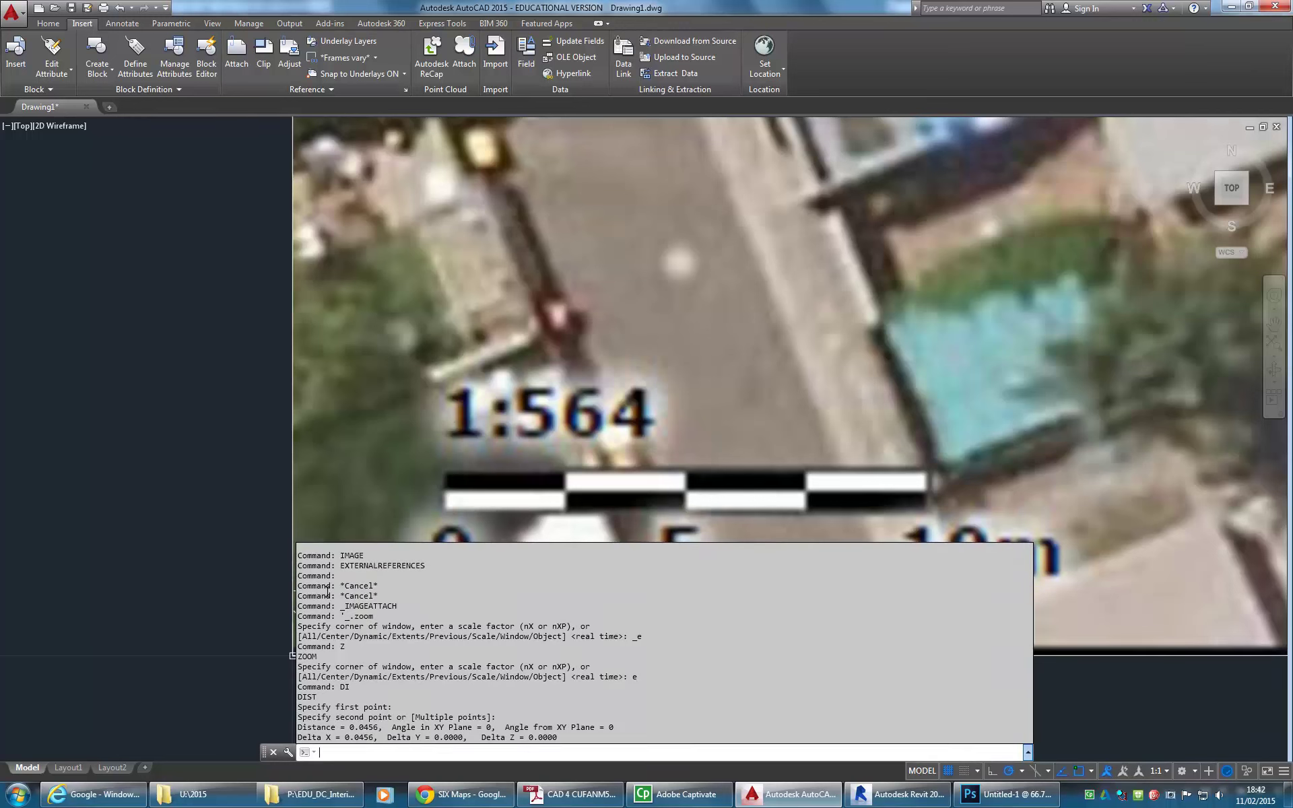
click(1026, 752)
click(1026, 752)
Scale the attached site photo about base point 0,0 by a factor of 100000000/456
text(s)
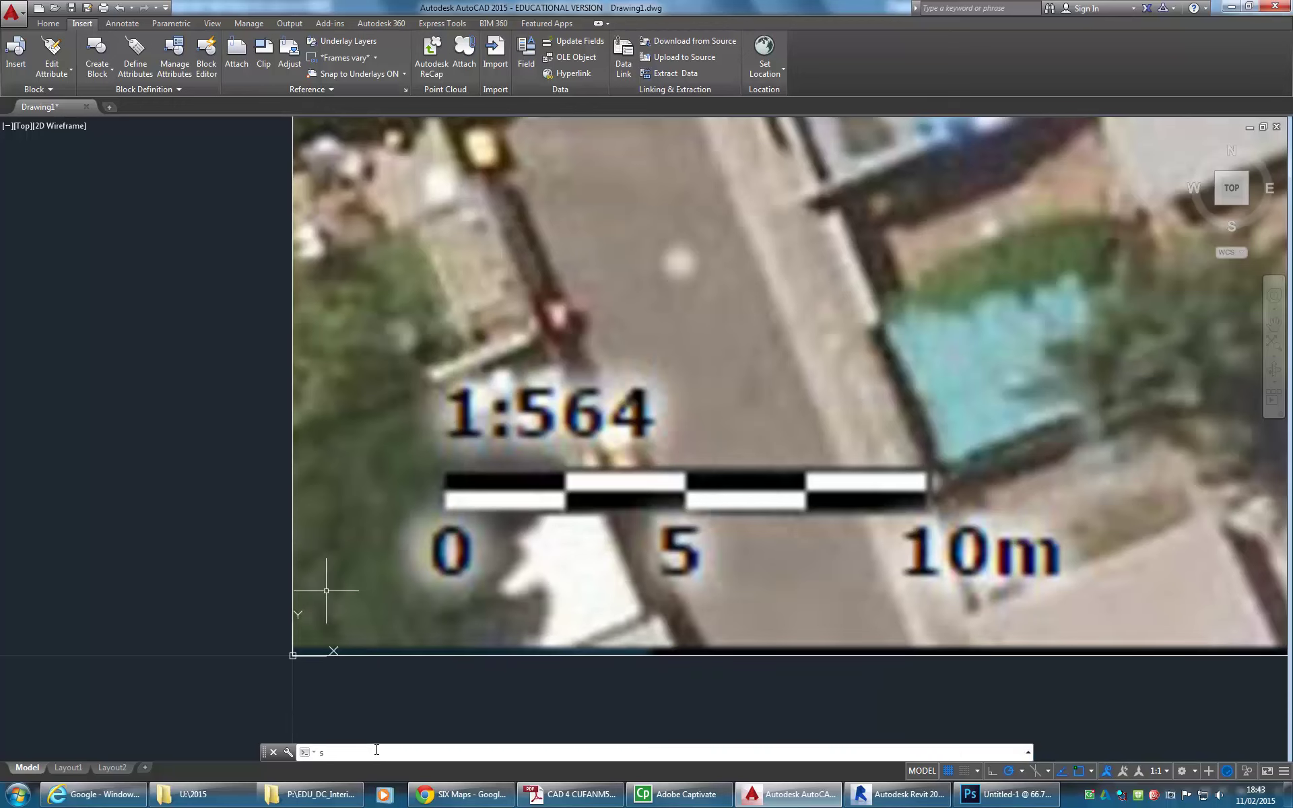
key(Escape)
text(sc)
key(Return)
click(444, 653)
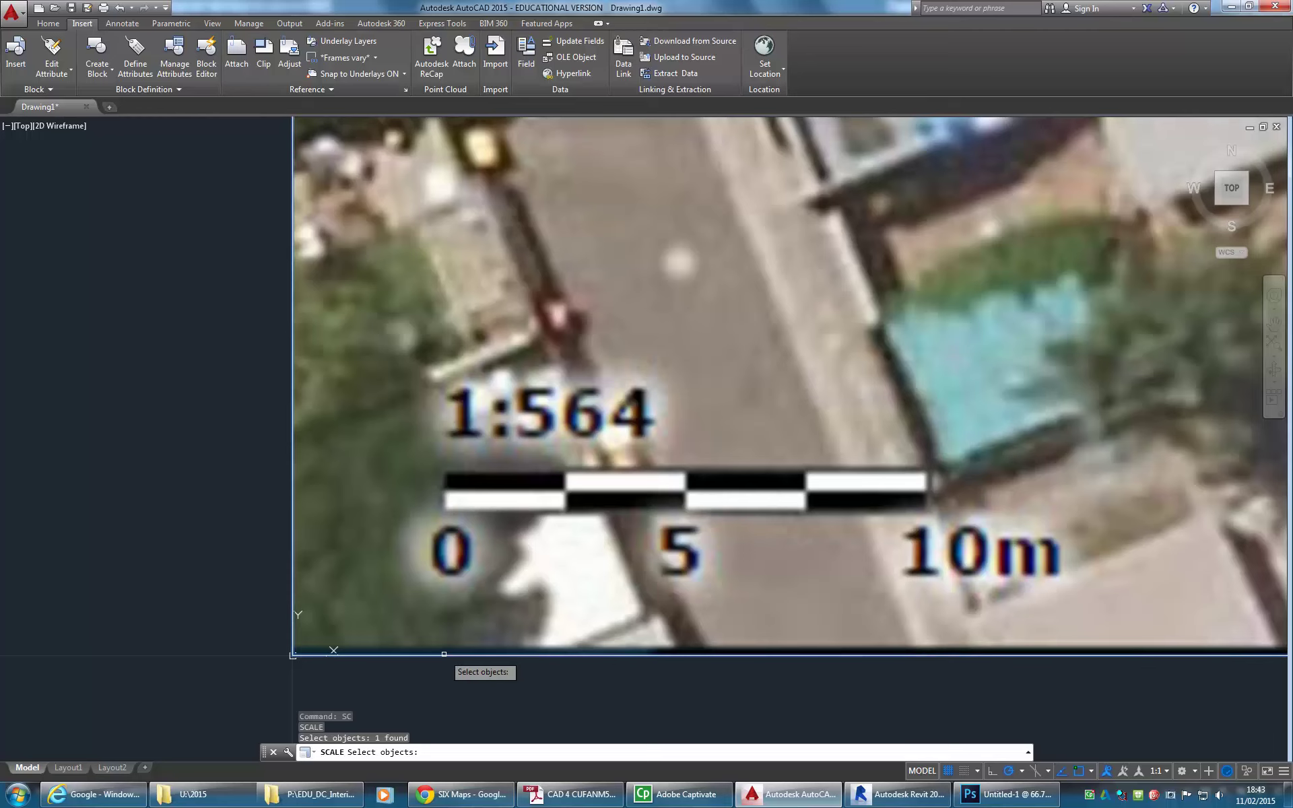
key(Return)
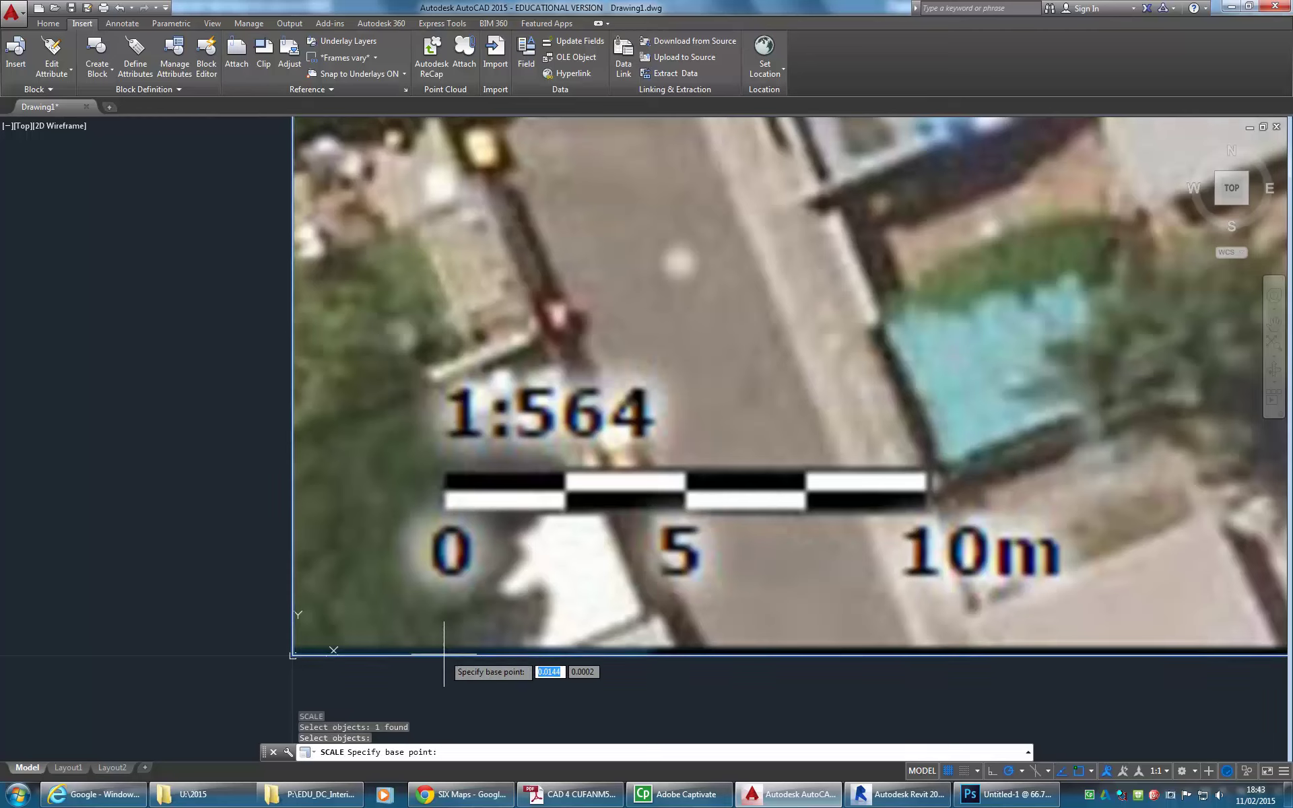
text(0,0)
key(Return)
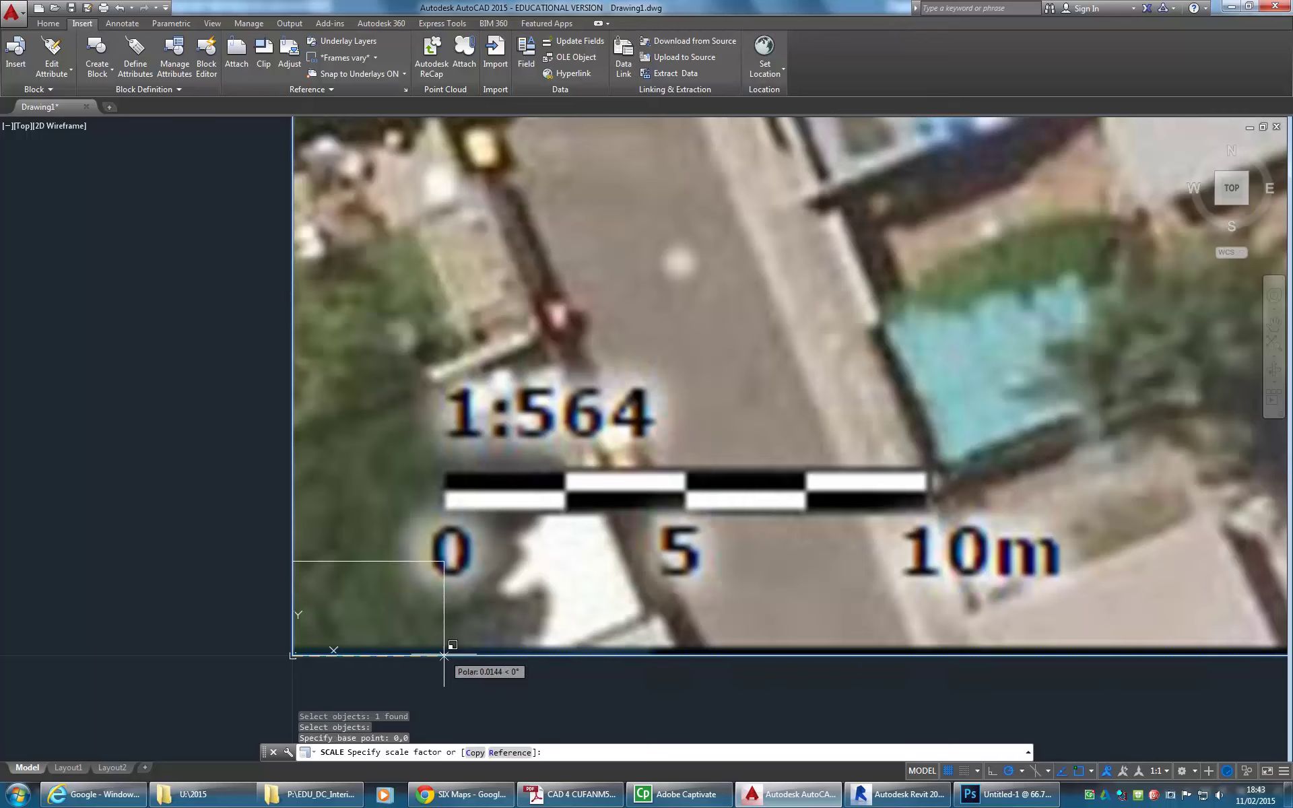
key(F2)
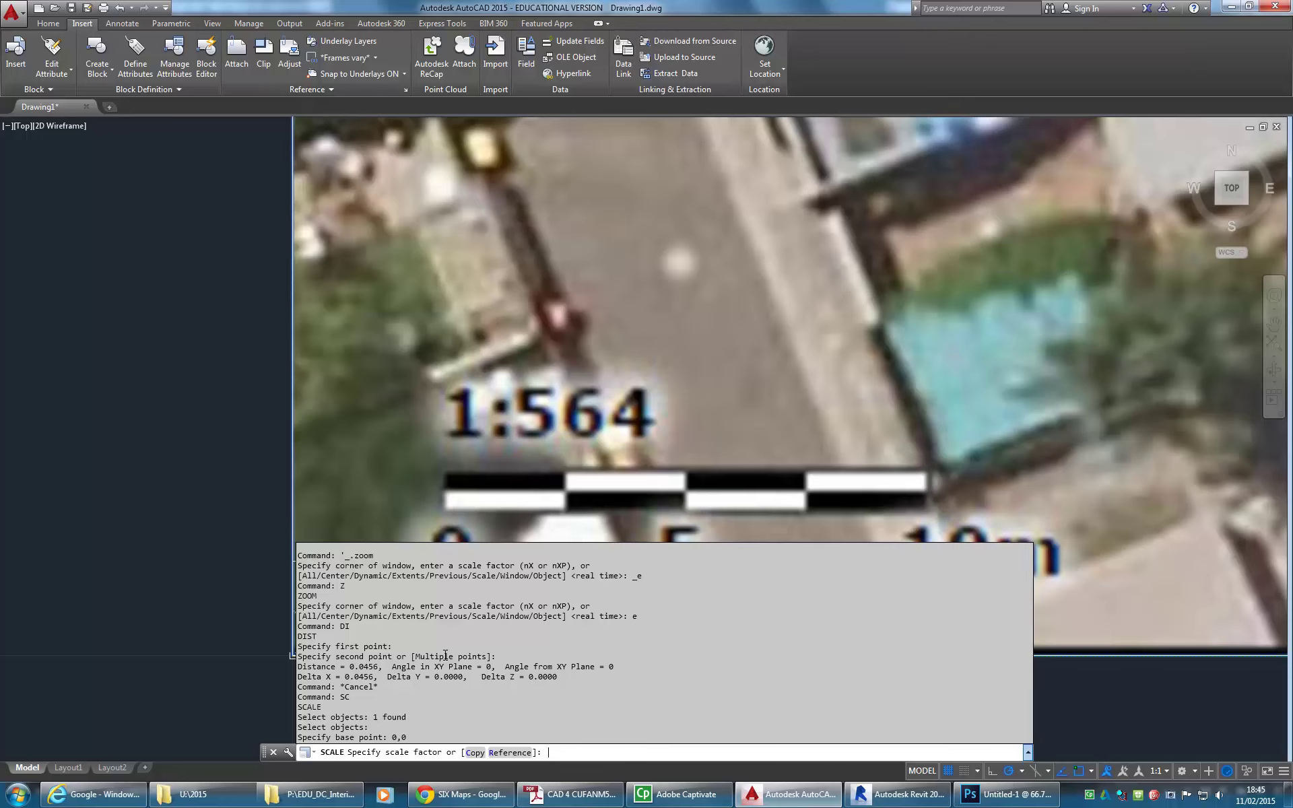
text(10000)
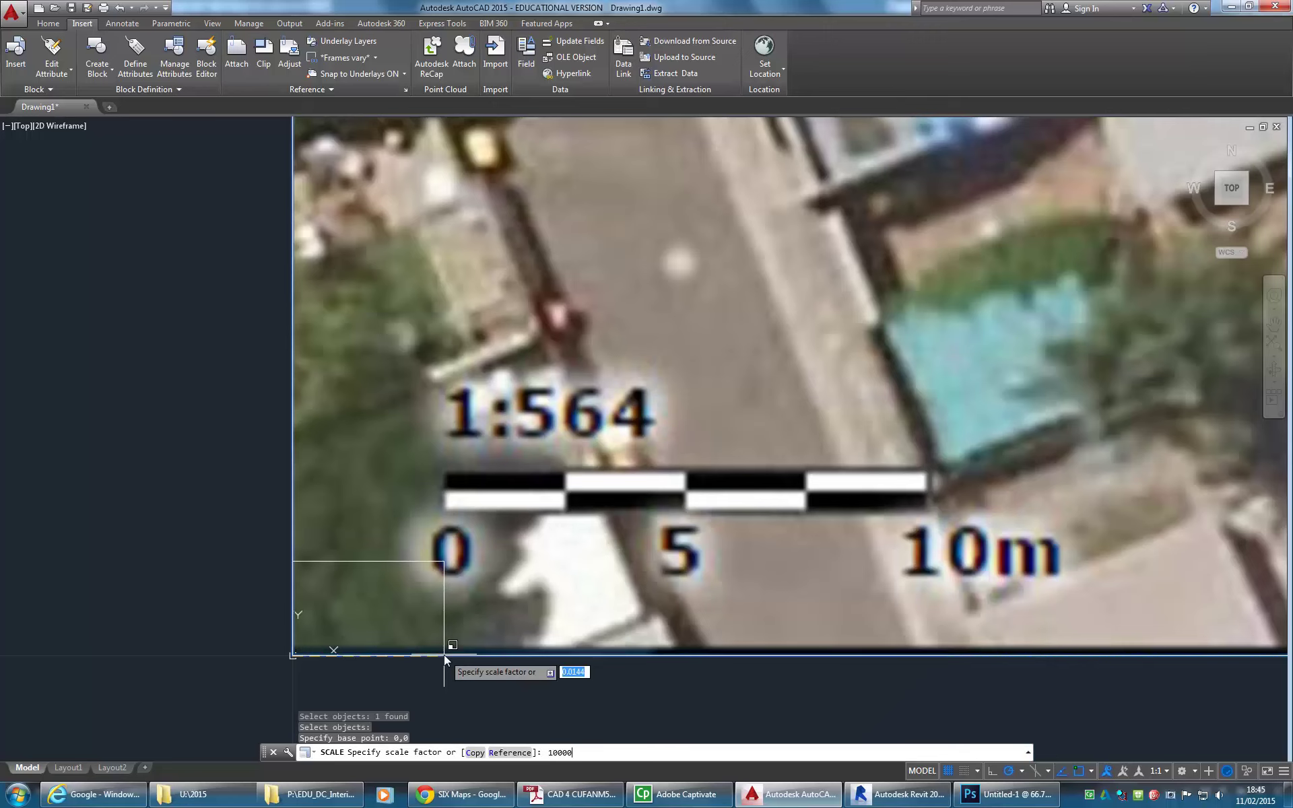
text(0000/)
key(F2)
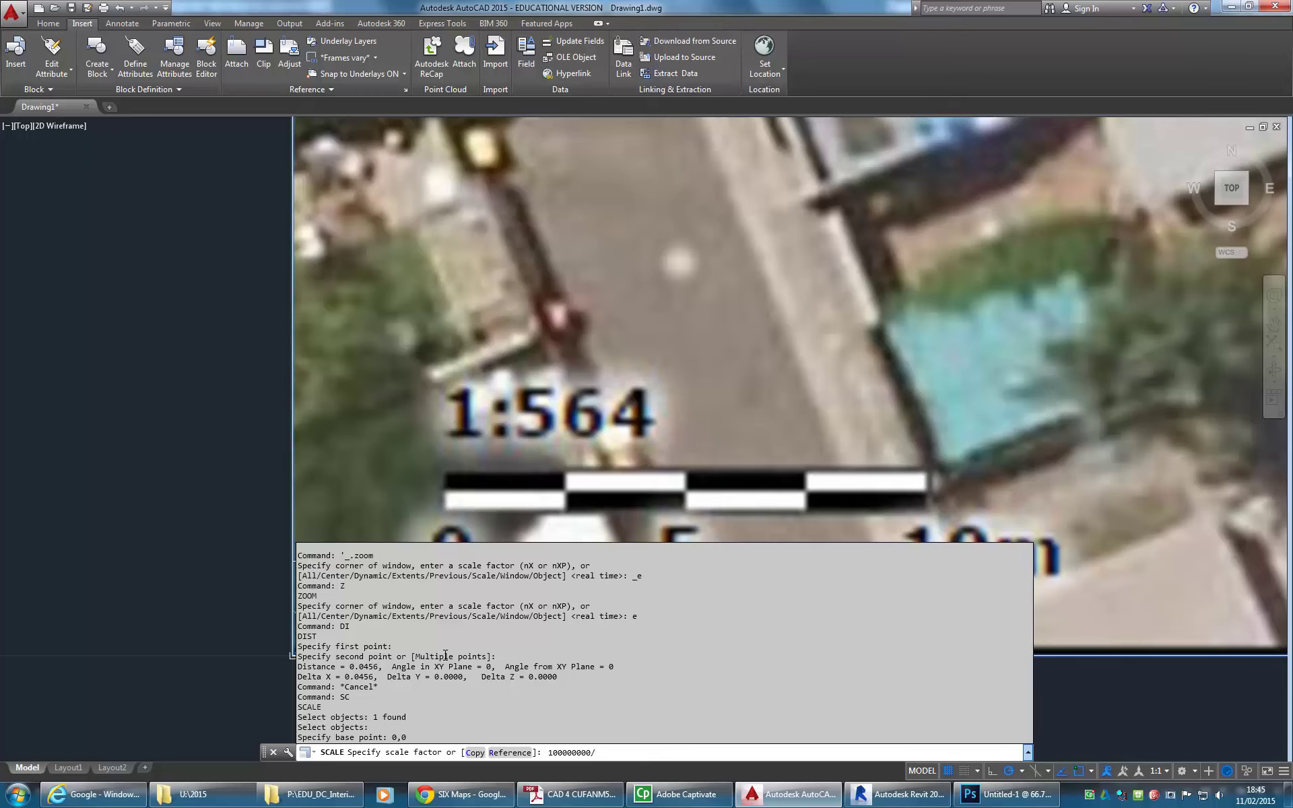
text(456)
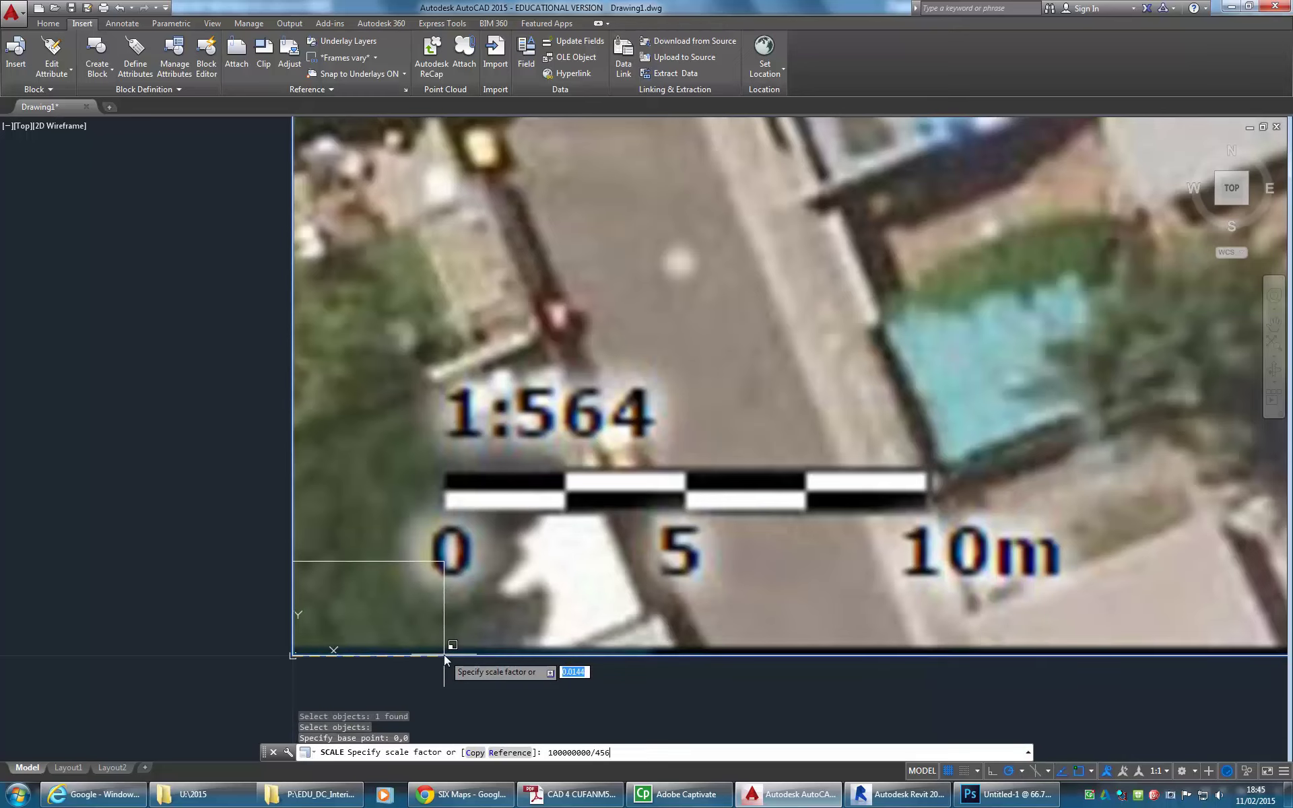
key(Return)
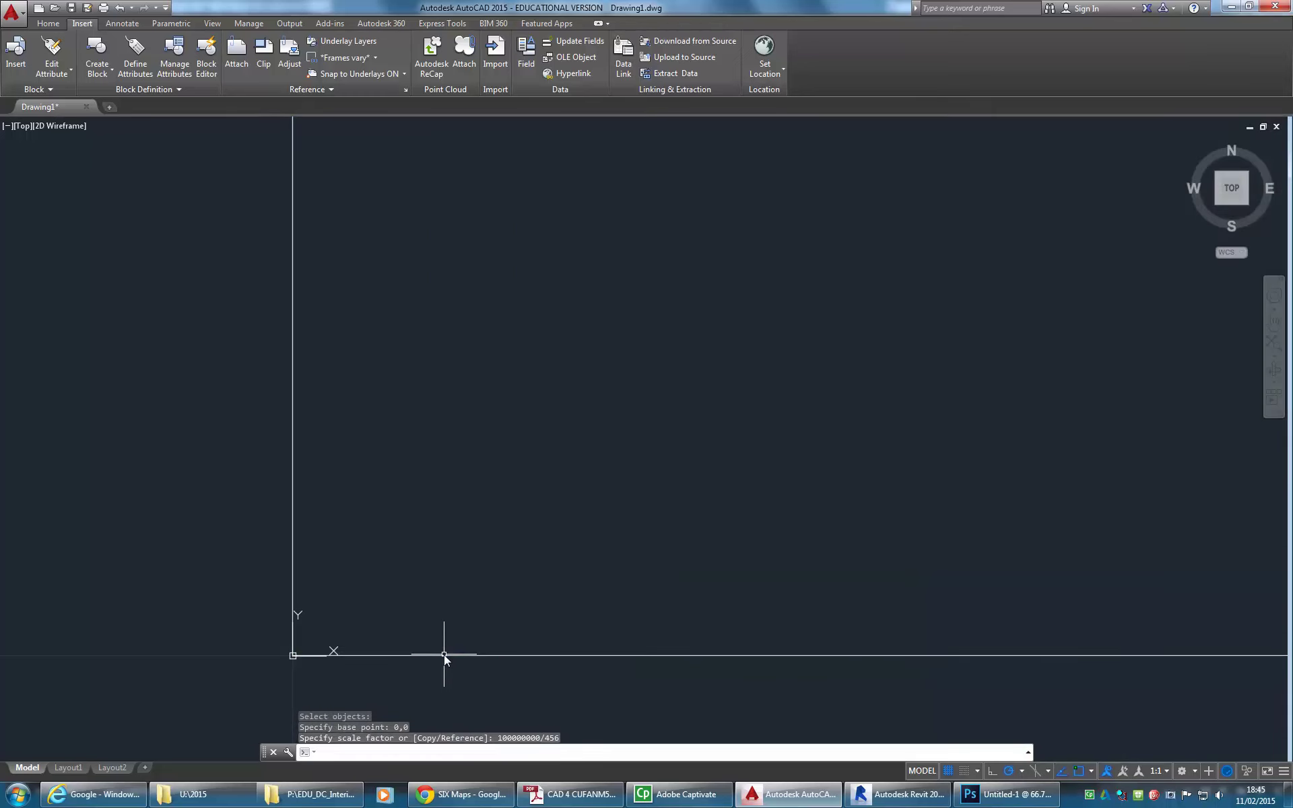
Examine the rescaled site photo around its origin corner and scale bar, and view its full extent
middle_drag(442, 653, 445, 537)
key(F2)
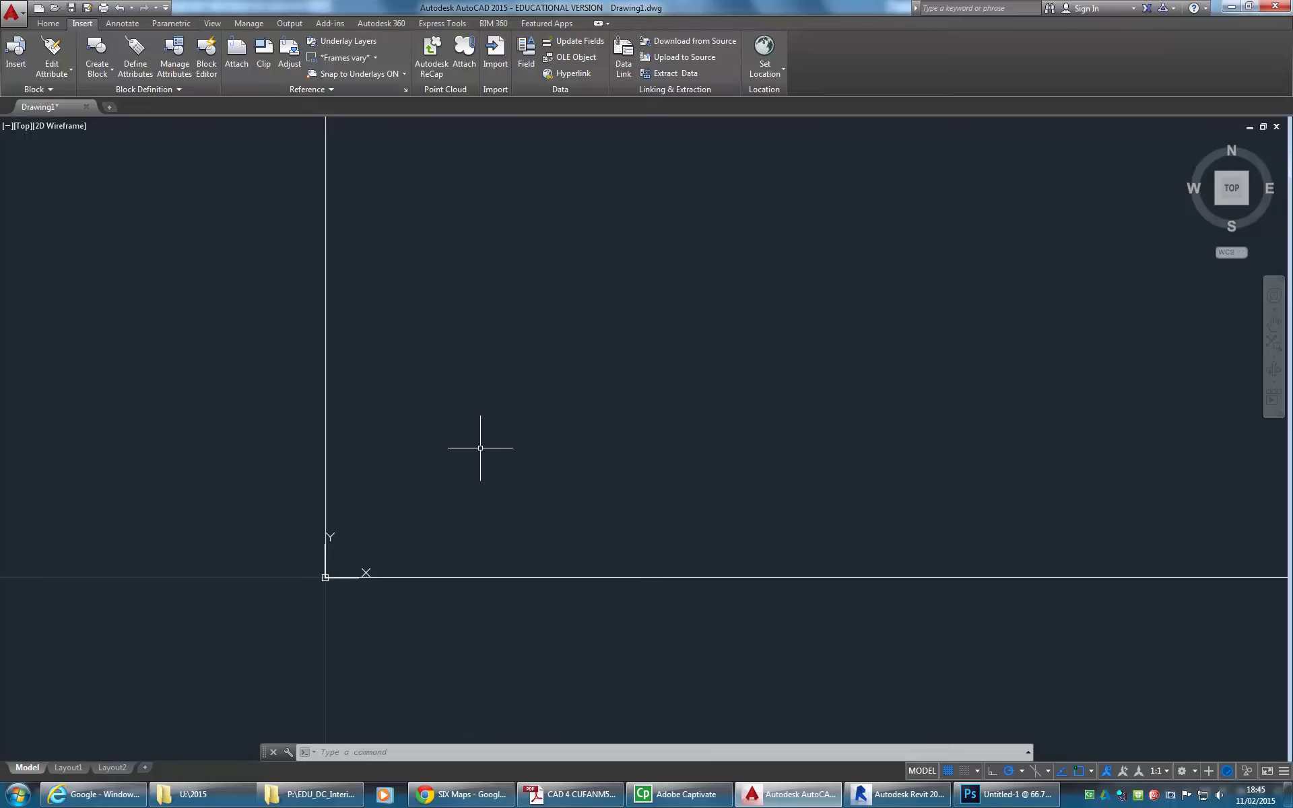
mouse_move(369, 560)
middle_down()
mouse_move(597, 407)
mouse_move(403, 566)
middle_up()
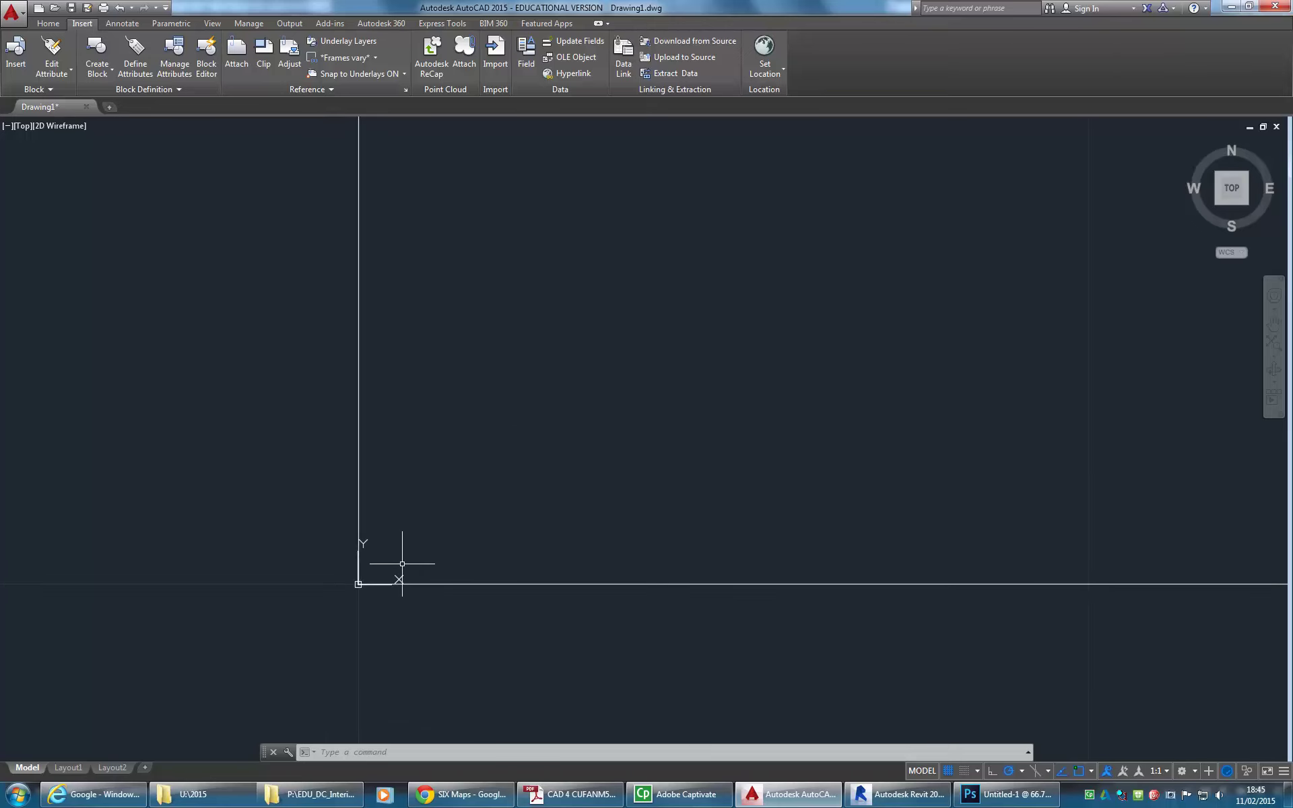
scroll(499, 231, down, 3)
mouse_move(504, 270)
middle_down()
mouse_move(523, 384)
mouse_move(349, 598)
middle_up()
scroll(351, 591, up, 1)
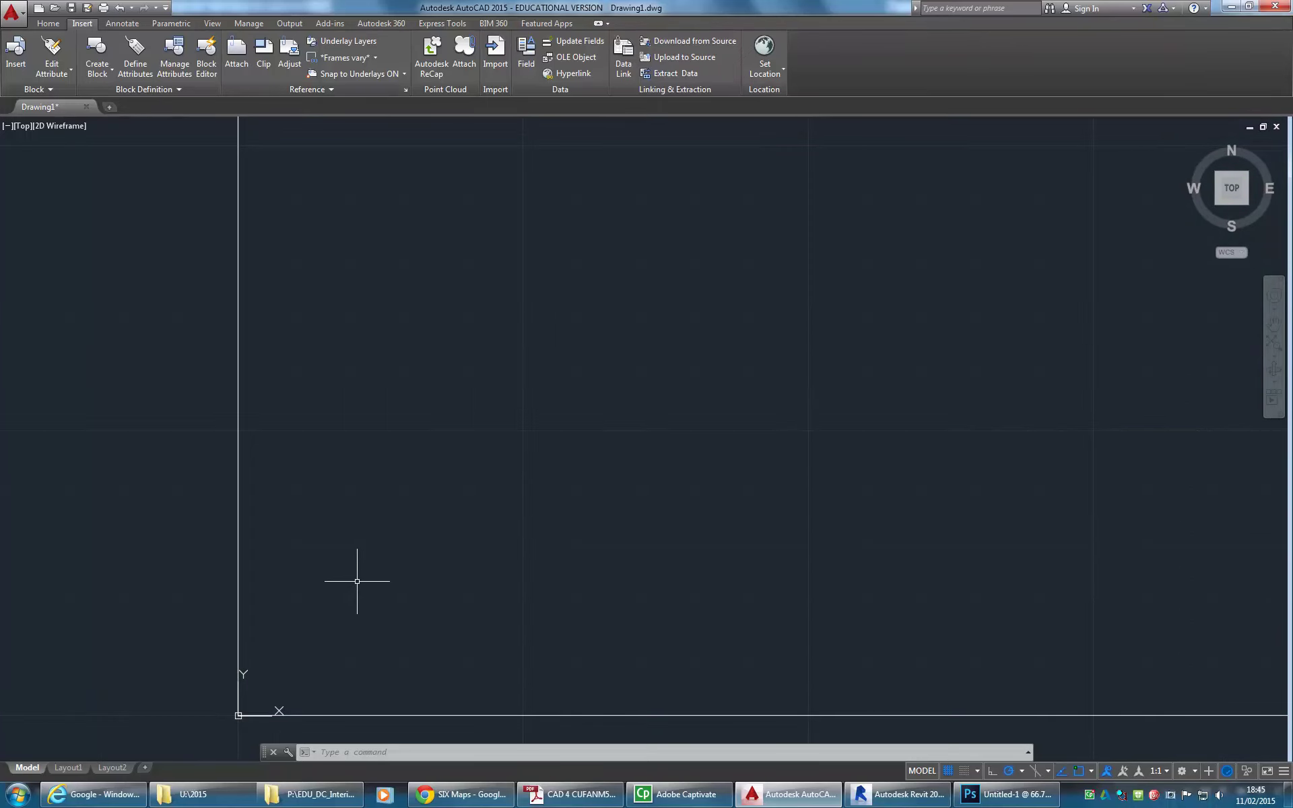
scroll(357, 581, down, 8)
scroll(504, 559, down, 5)
middle_drag(504, 559, 219, 702)
scroll(520, 483, down, 5)
middle_drag(519, 483, 490, 509)
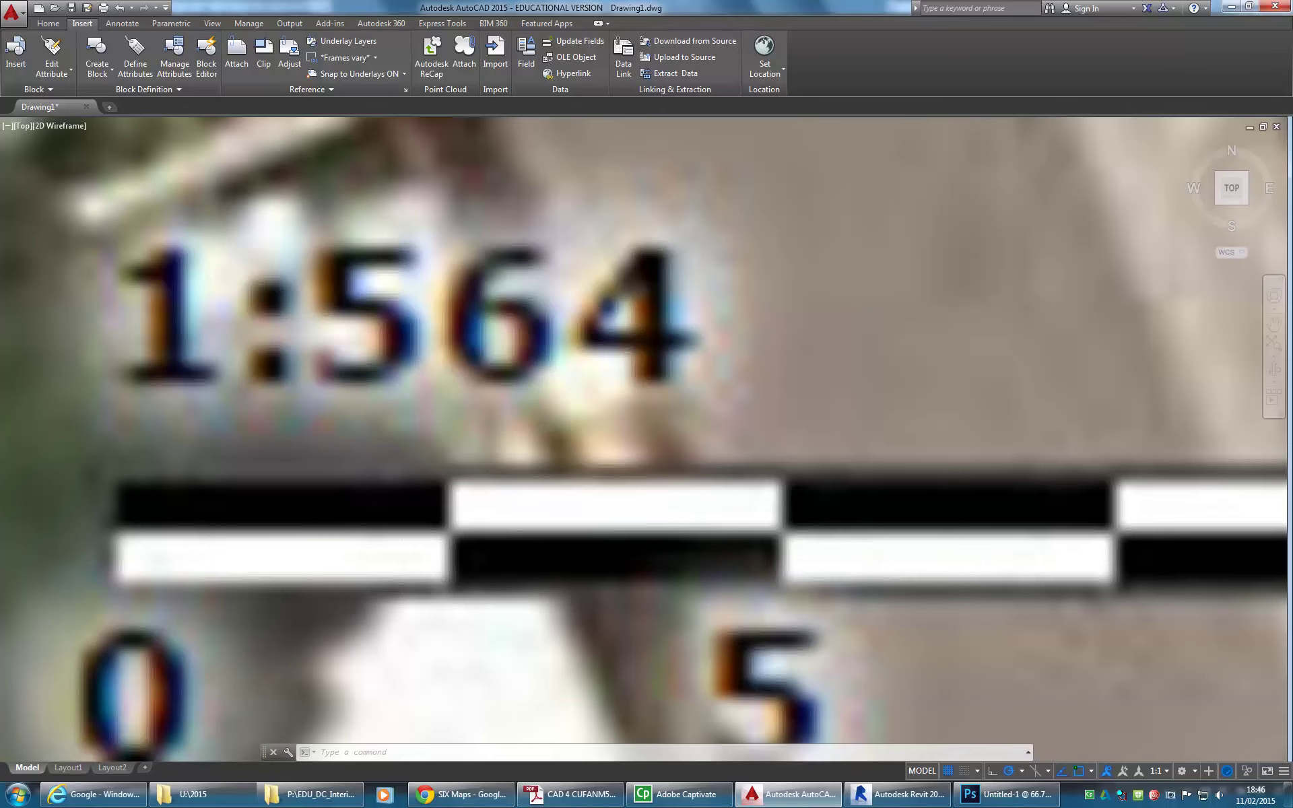
middle_drag(490, 533, 432, 547)
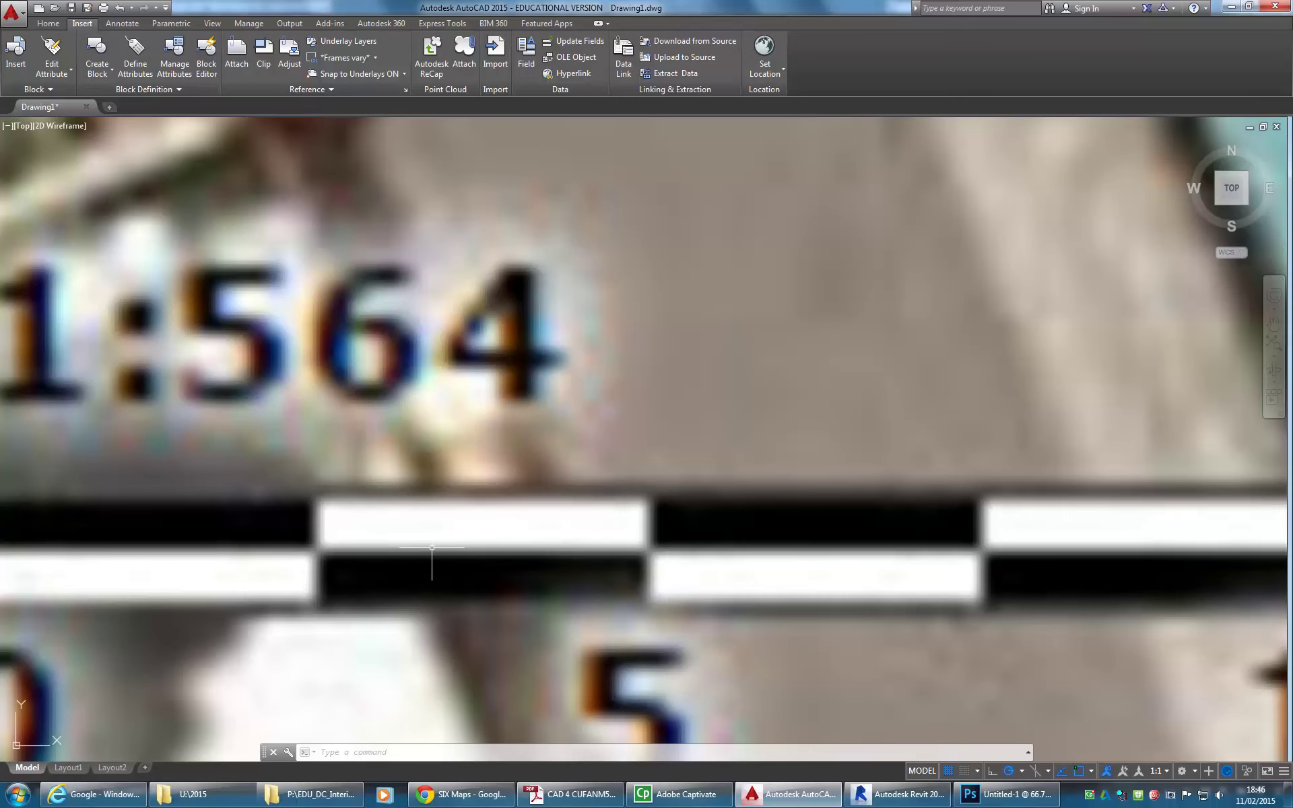
middle_click(431, 548)
middle_click(431, 548)
middle_drag(348, 633, 548, 450)
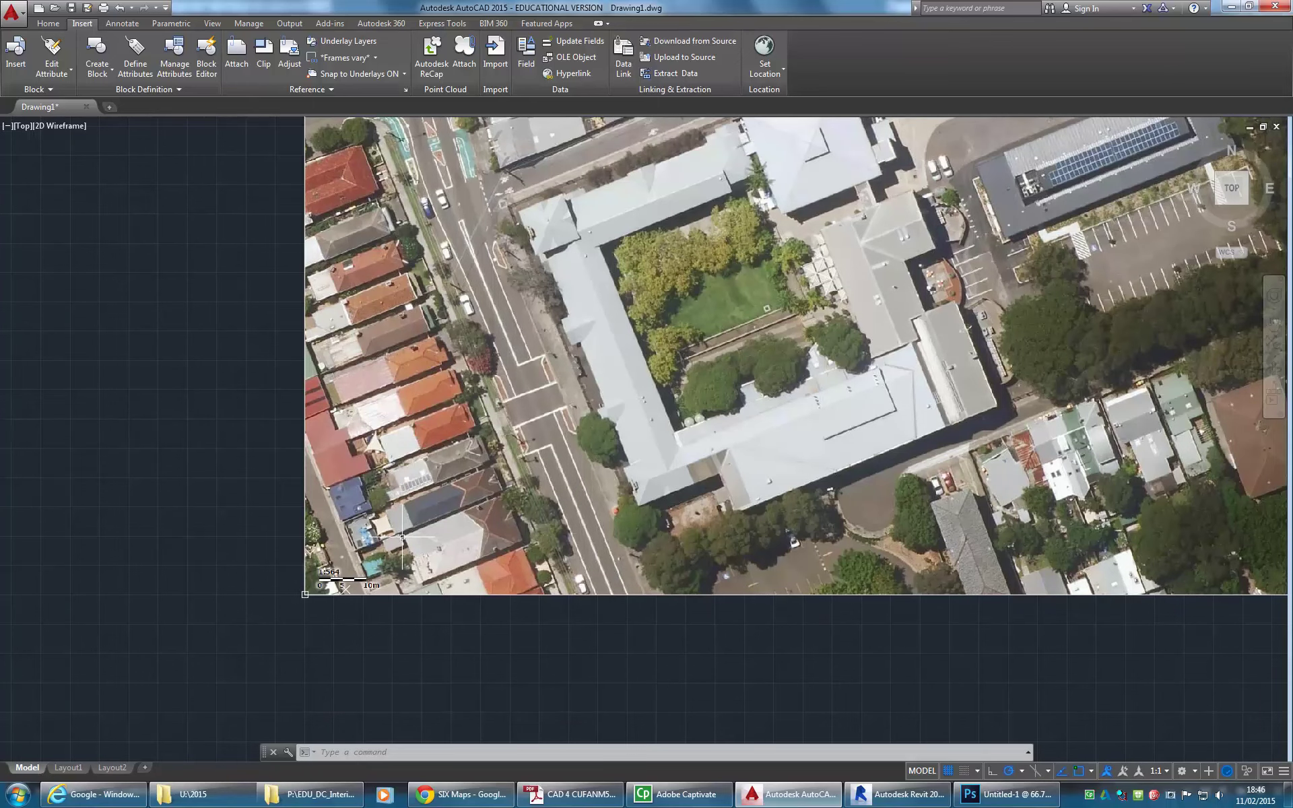
Measure the rescaled photo's scale bar from the 0 end to the 10m end to check the scaling
scroll(402, 537, up, 8)
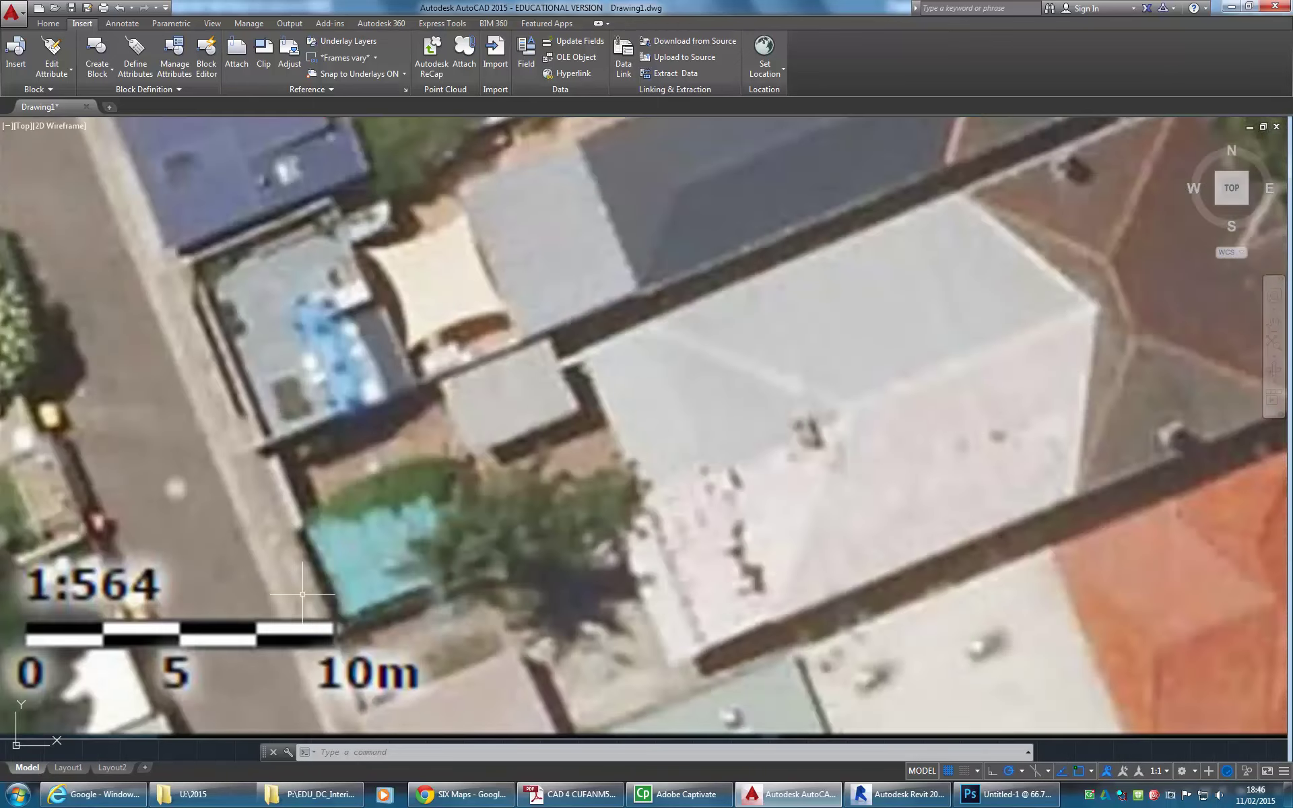
scroll(334, 607, up, 2)
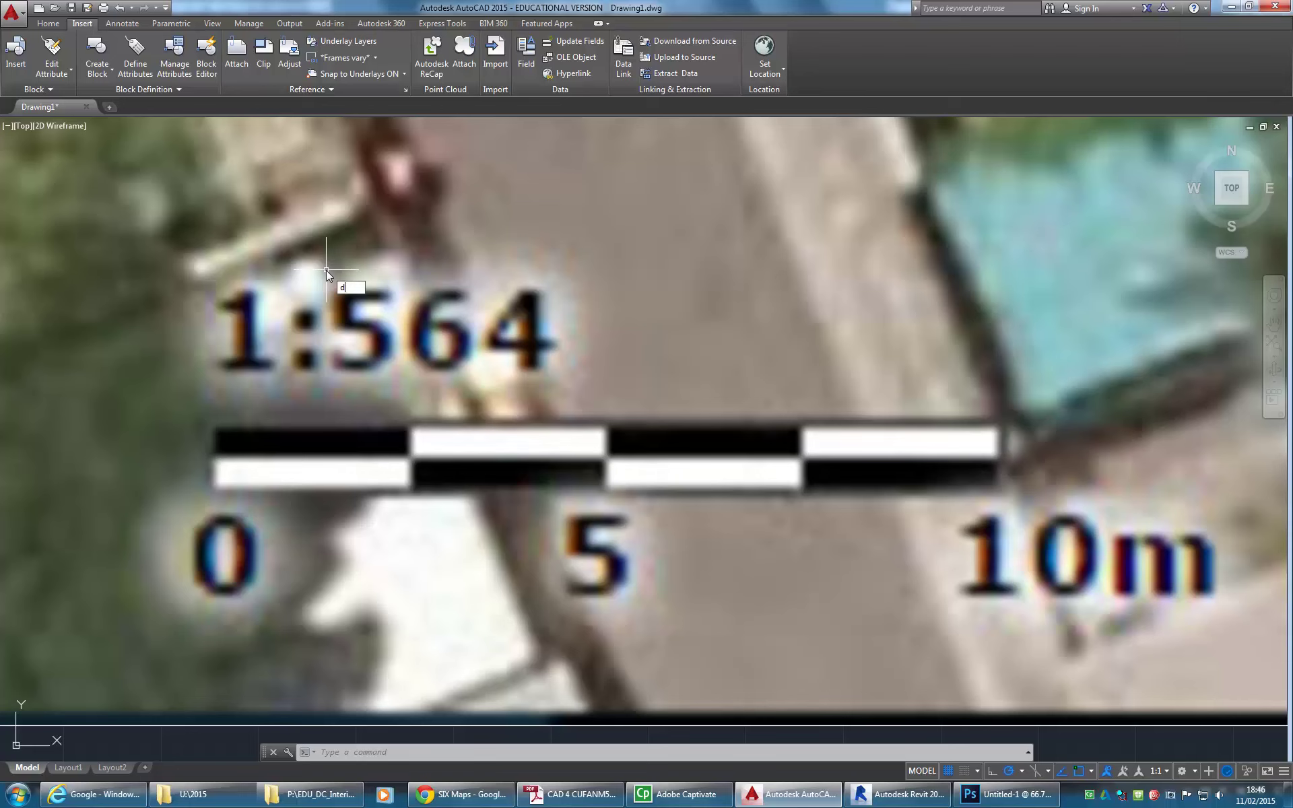
key(Return)
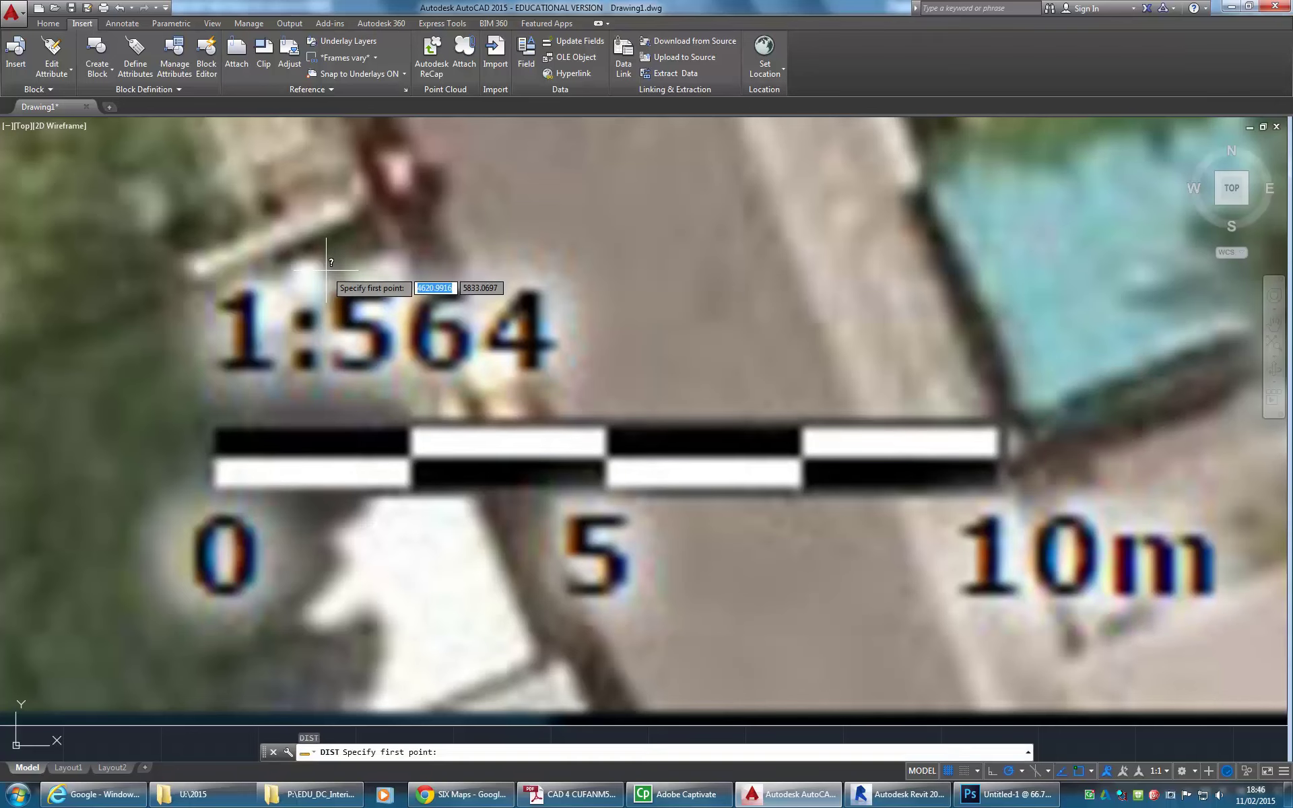
click(216, 456)
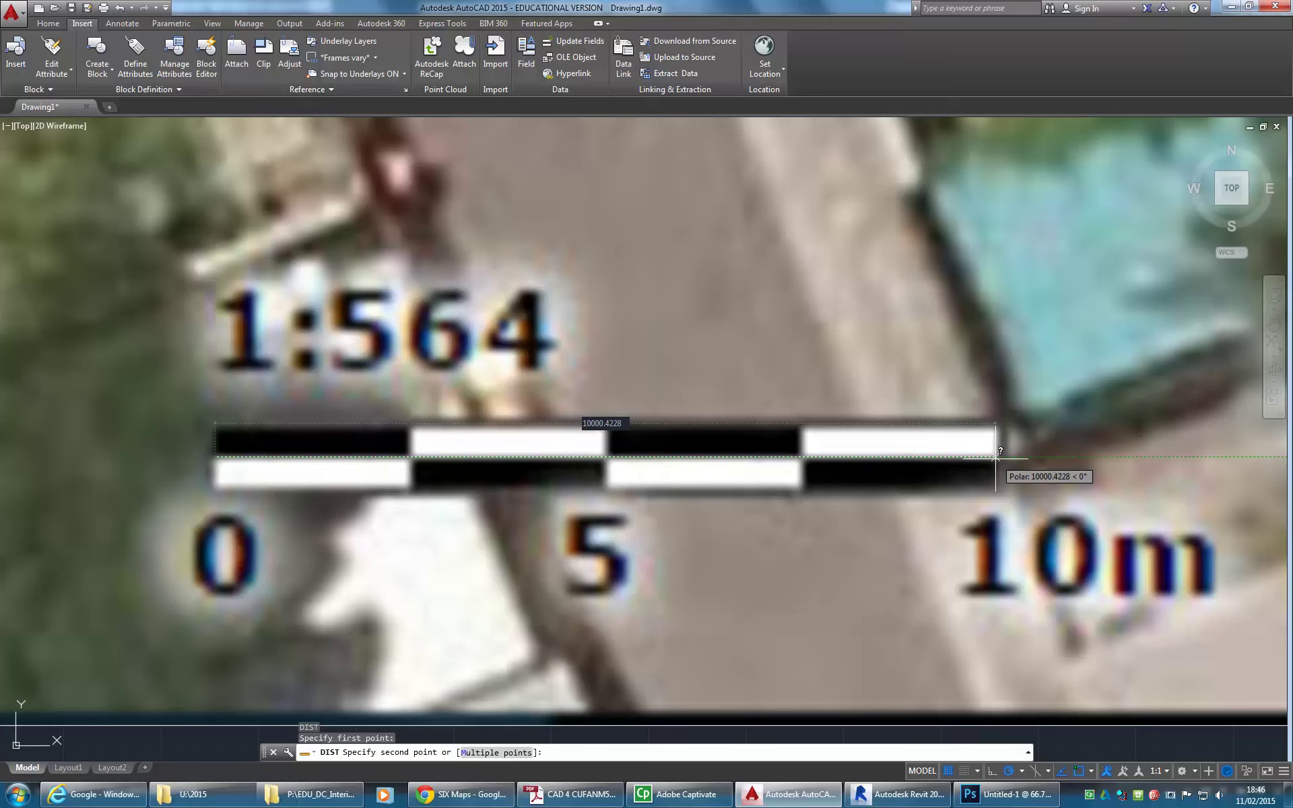
click(996, 458)
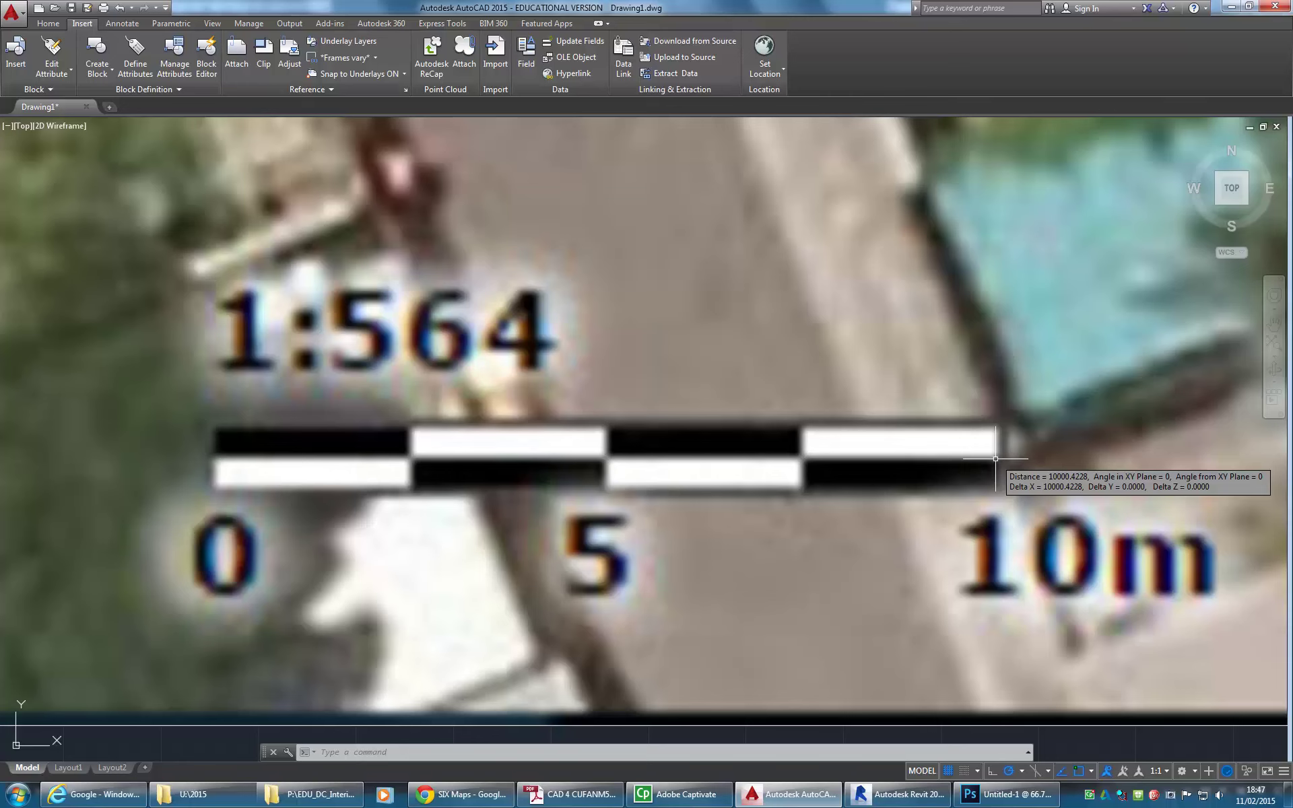
key(F2)
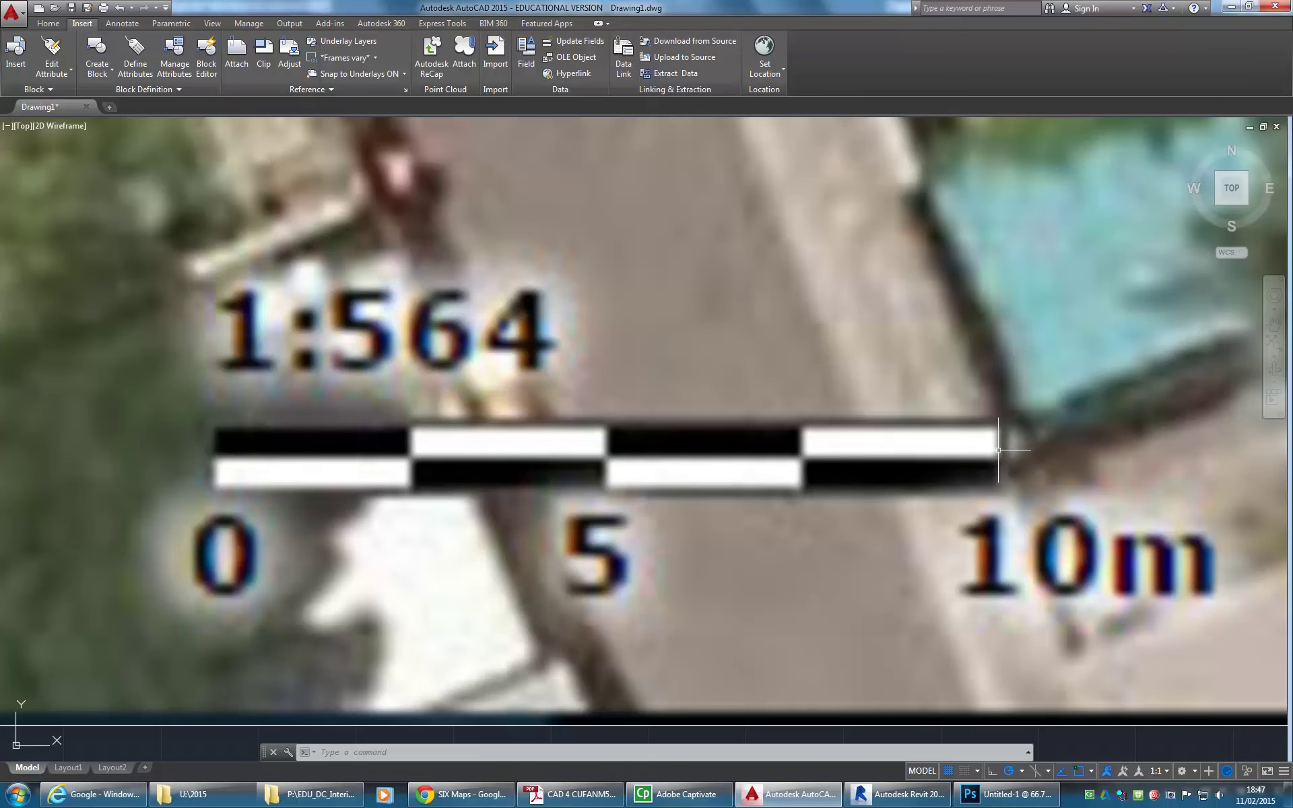
Look over the scaled site photo from the scale bar to the buildings around the central courtyard
scroll(998, 450, down, 8)
middle_drag(1071, 430, 541, 531)
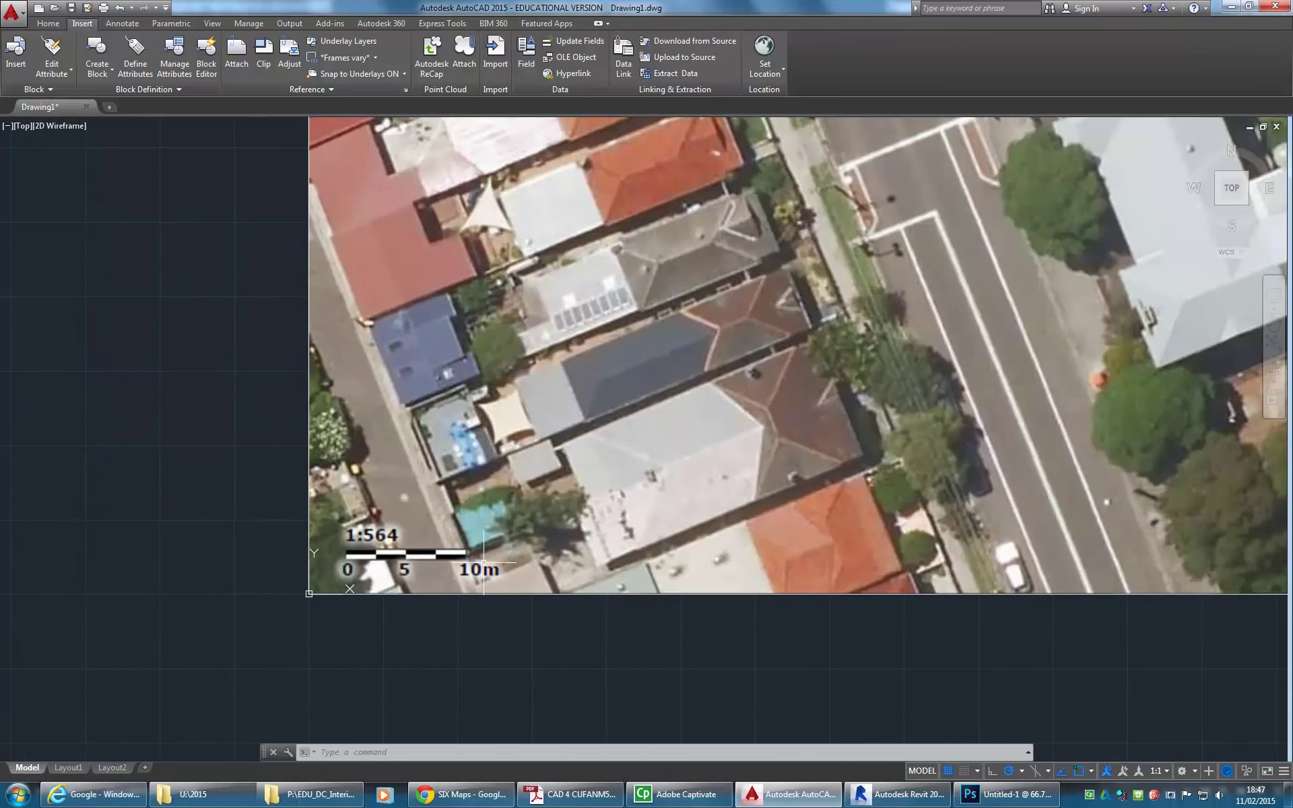
scroll(674, 348, down, 5)
middle_drag(662, 361, 227, 667)
middle_drag(652, 332, 674, 361)
scroll(461, 436, up, 2)
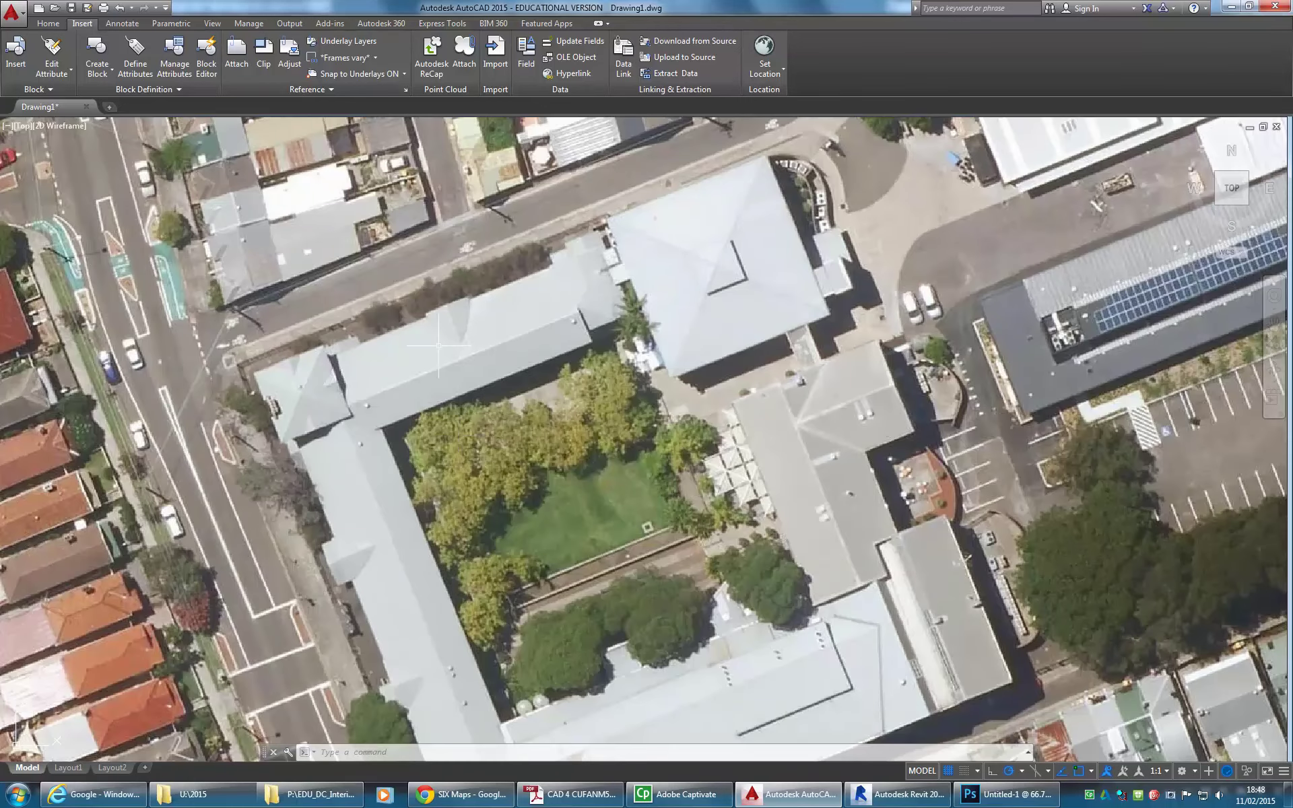
scroll(433, 324, up, 3)
middle_drag(434, 328, 410, 383)
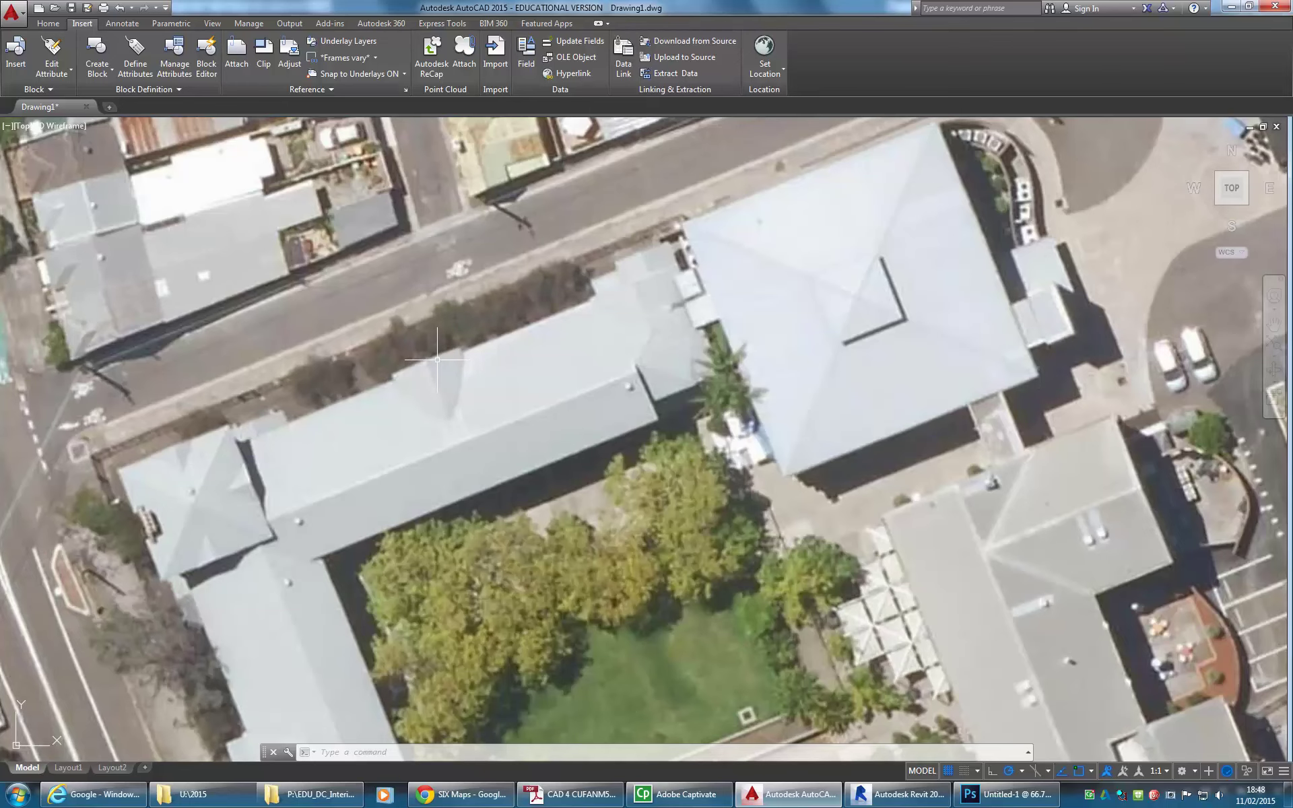
middle_drag(438, 360, 471, 343)
scroll(470, 343, down, 2)
scroll(628, 381, down, 2)
middle_drag(628, 381, 593, 375)
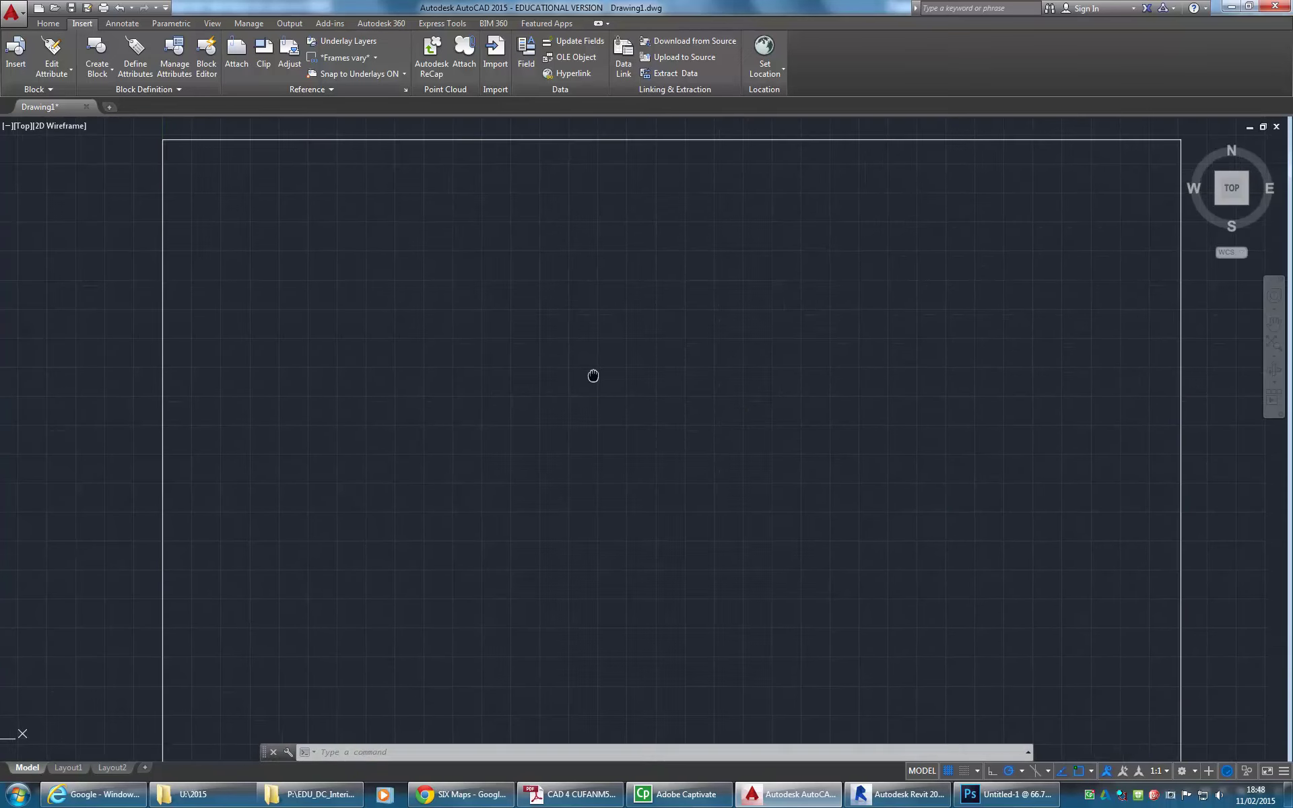